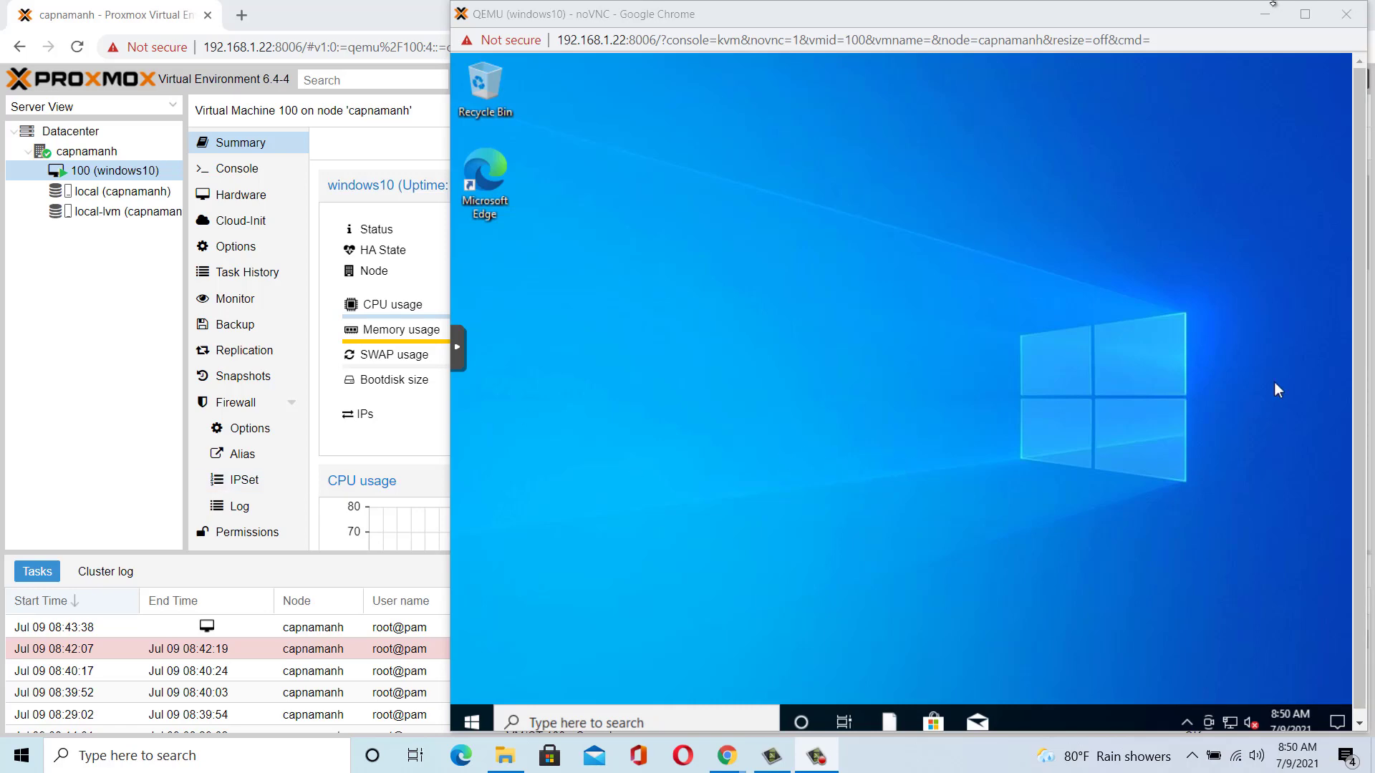
# Minimize the windows10 noVNC console and show VM 100's Hardware settings.
pyautogui.click(1272, 14)
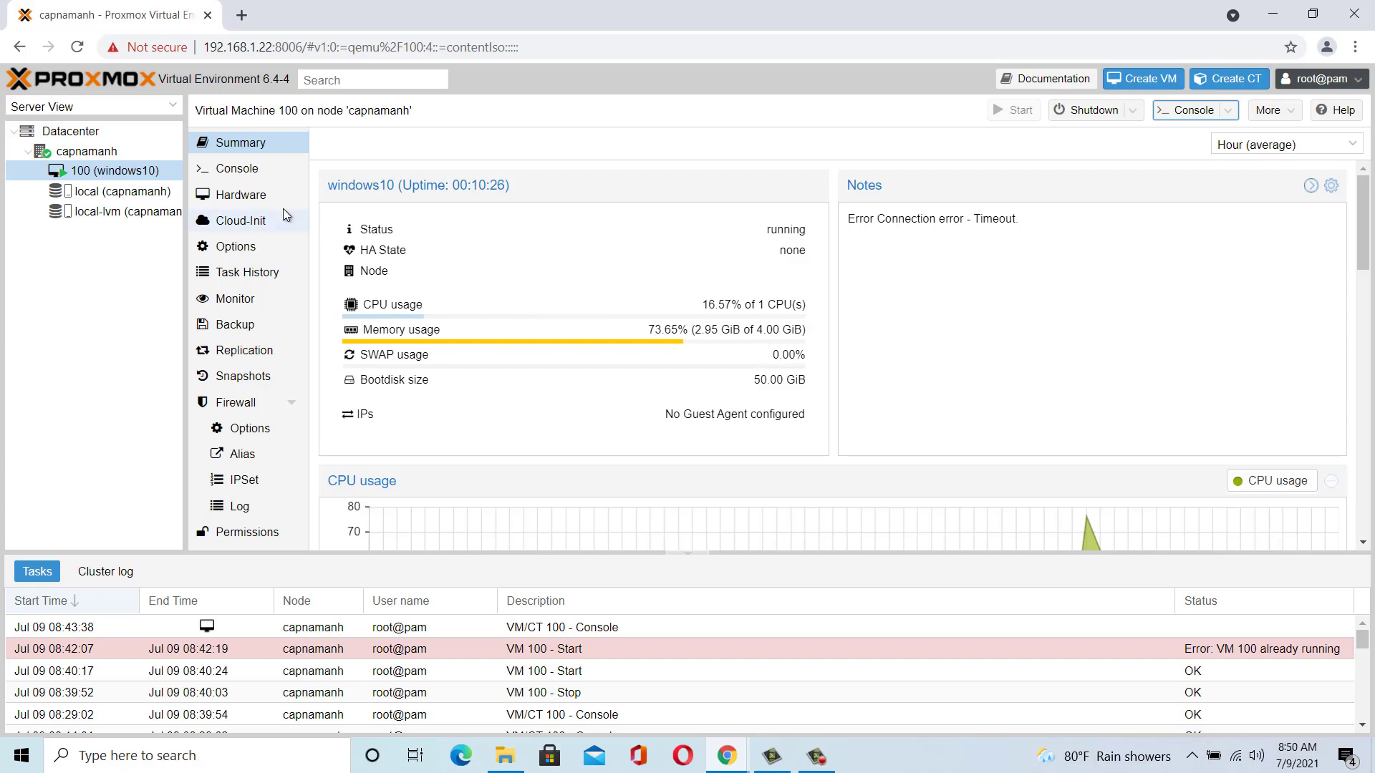
pyautogui.click(241, 195)
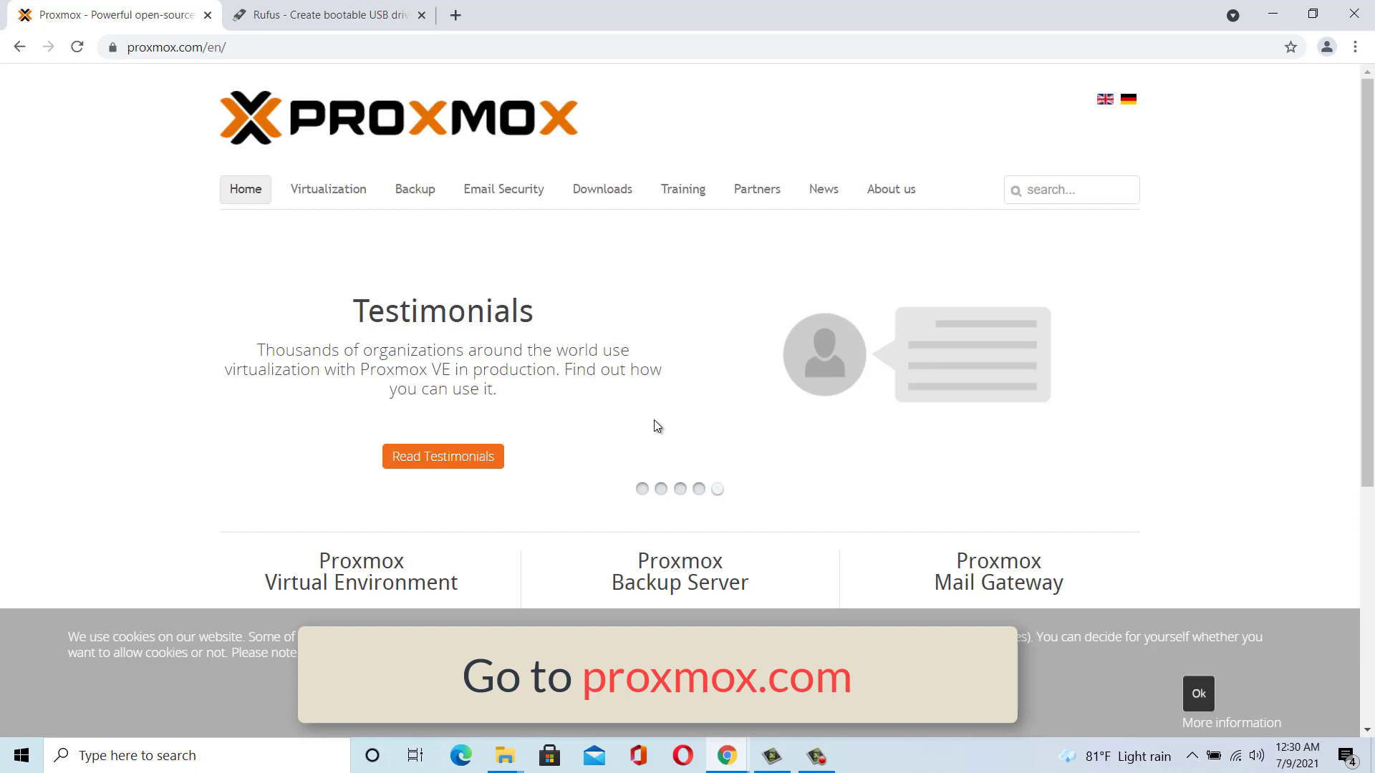
# Download the Proxmox VE 6.4 ISO installer from proxmox.com and Rufus 3.14 from rufus.ie.
pyautogui.click(608, 199)
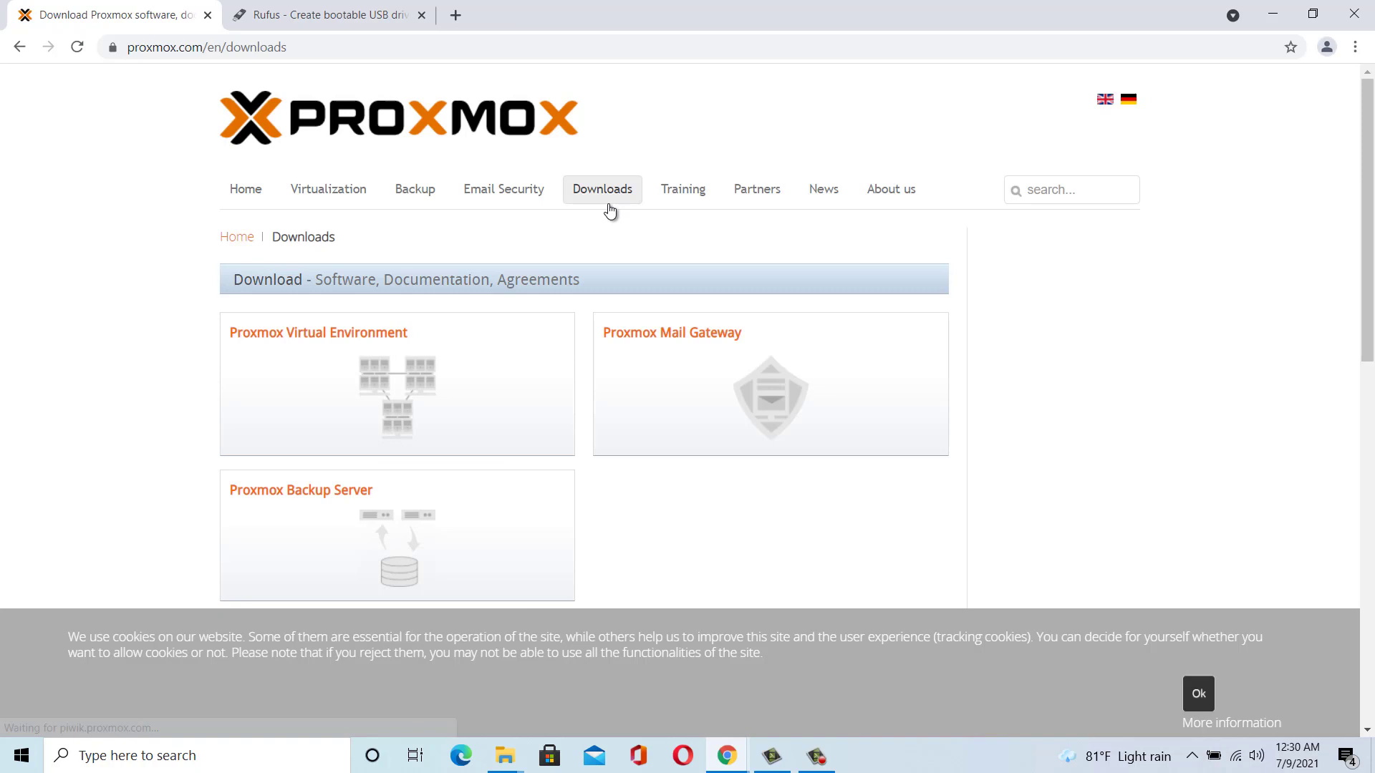
pyautogui.moveTo(1368, 204); pyautogui.dragTo(1367, 385)
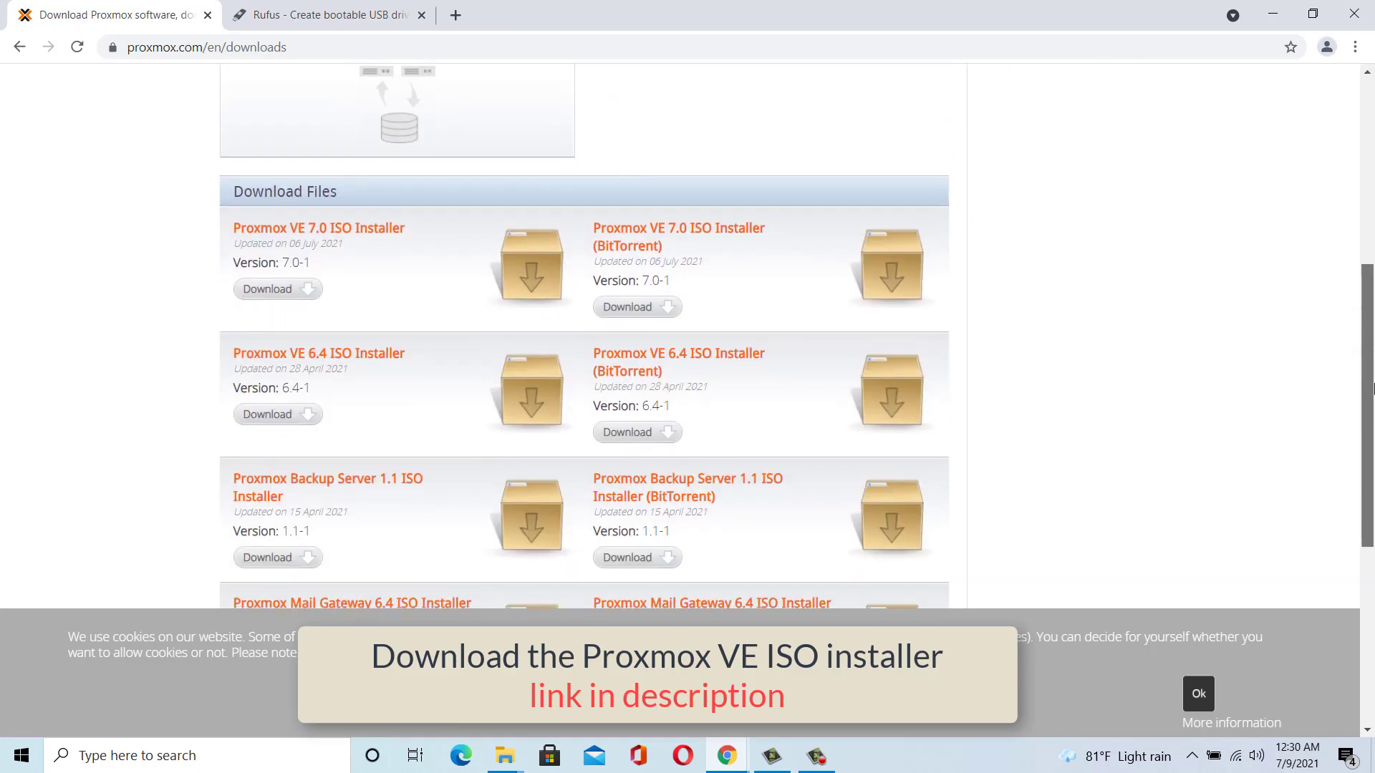
pyautogui.click(281, 417)
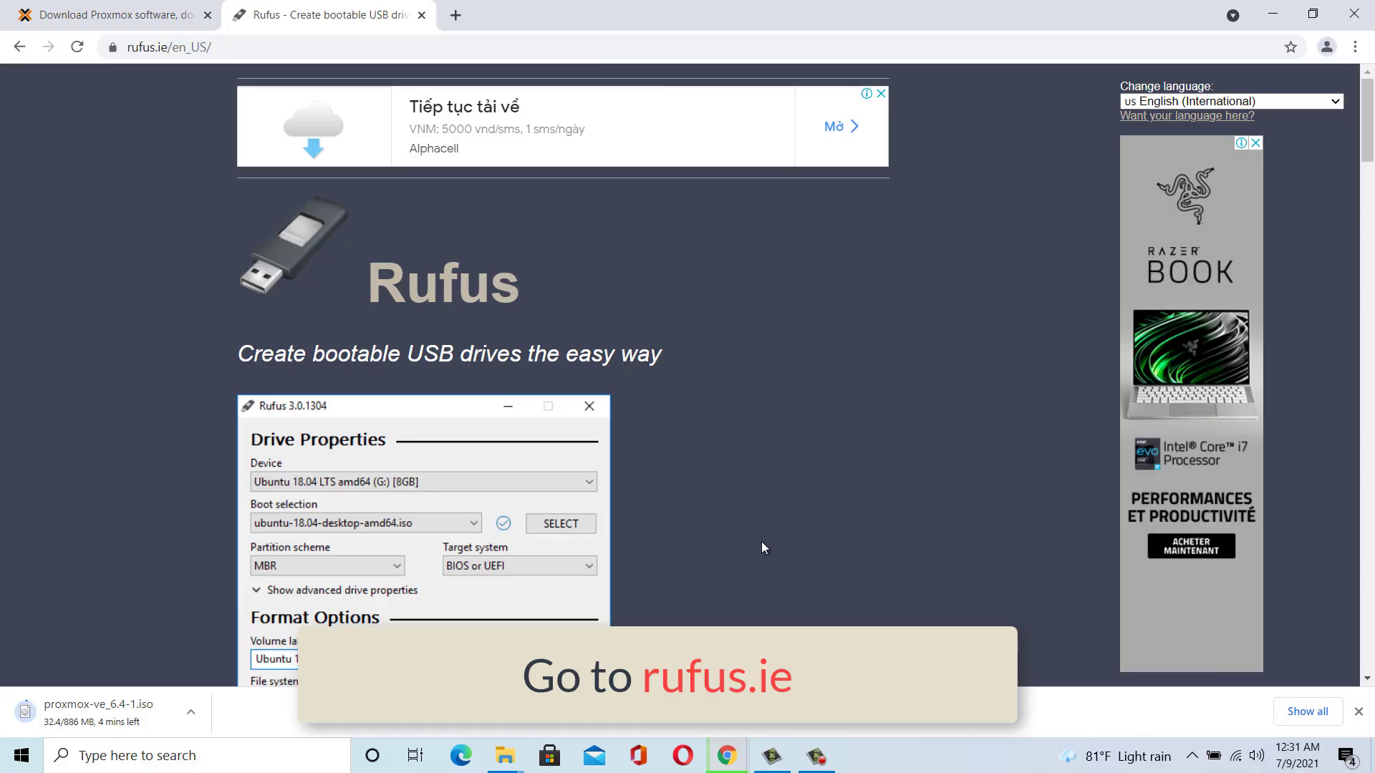
pyautogui.moveTo(1368, 113); pyautogui.dragTo(1367, 230)
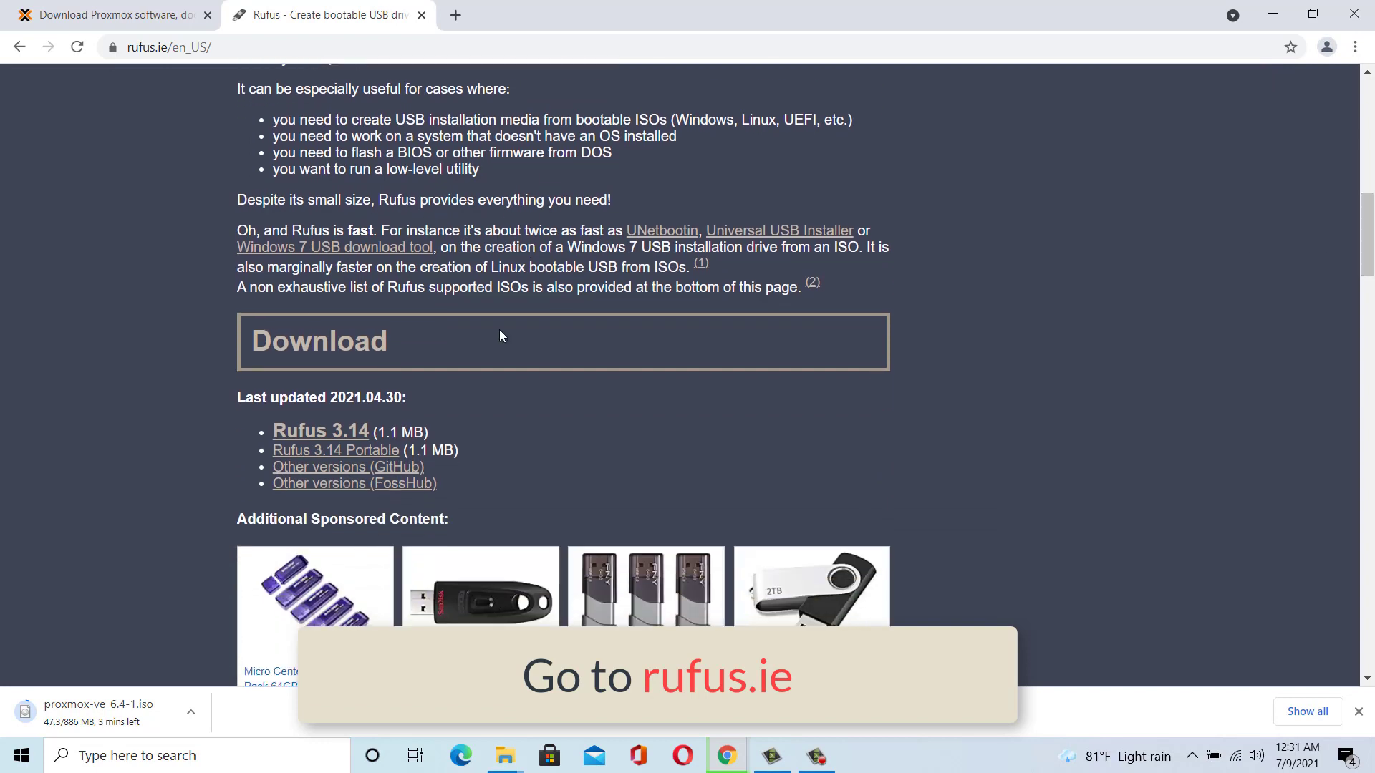
pyautogui.click(354, 432)
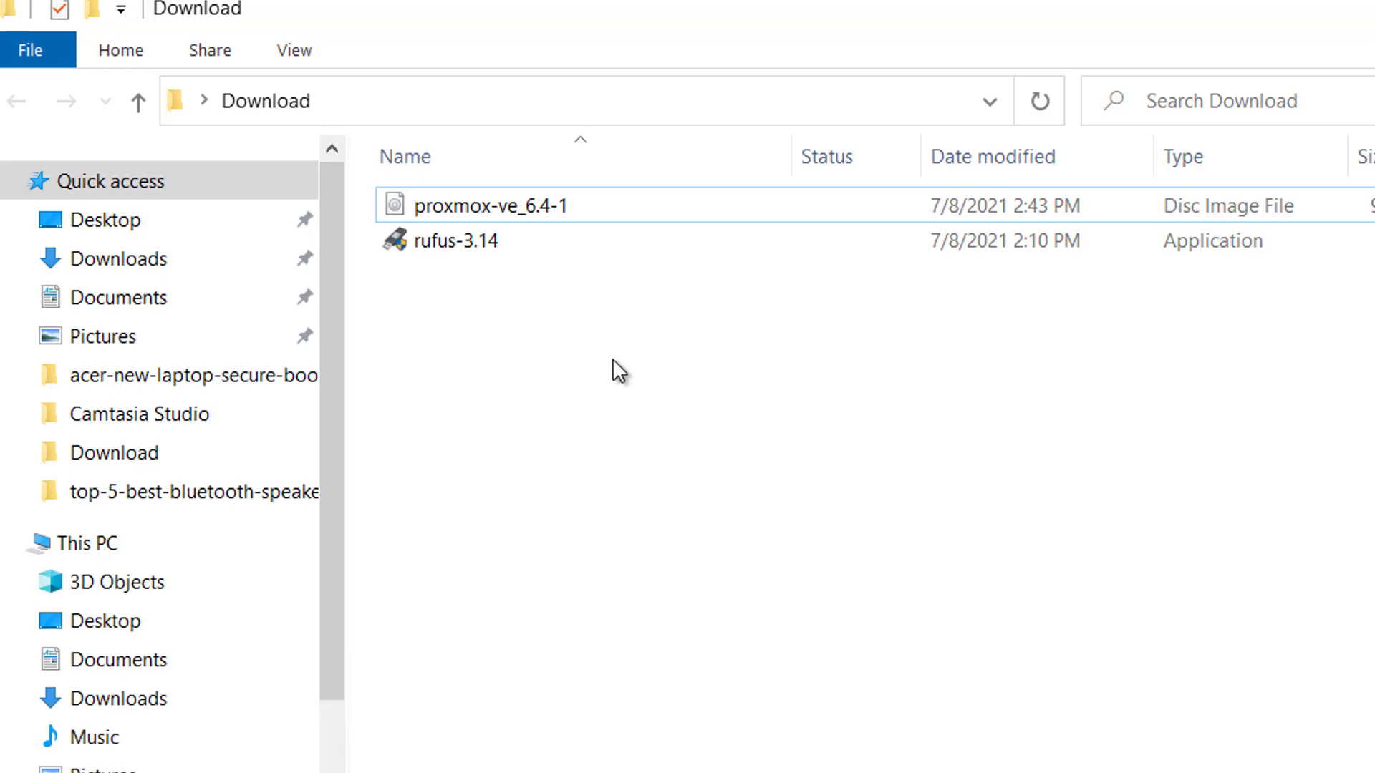
# Launch Rufus 3.14 and load proxmox-ve_6.4-1.iso with volume label PVE.
pyautogui.doubleClick(489, 242)
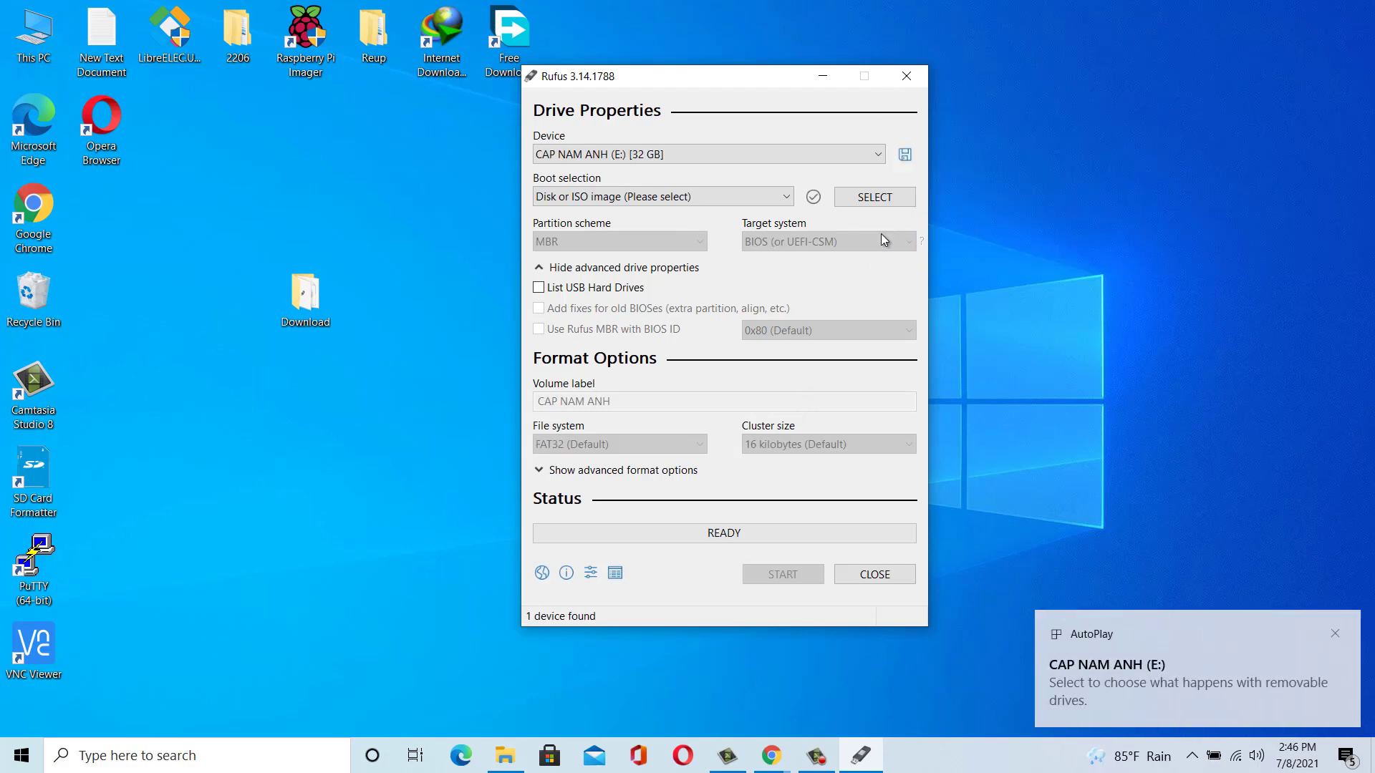
pyautogui.click(867, 201)
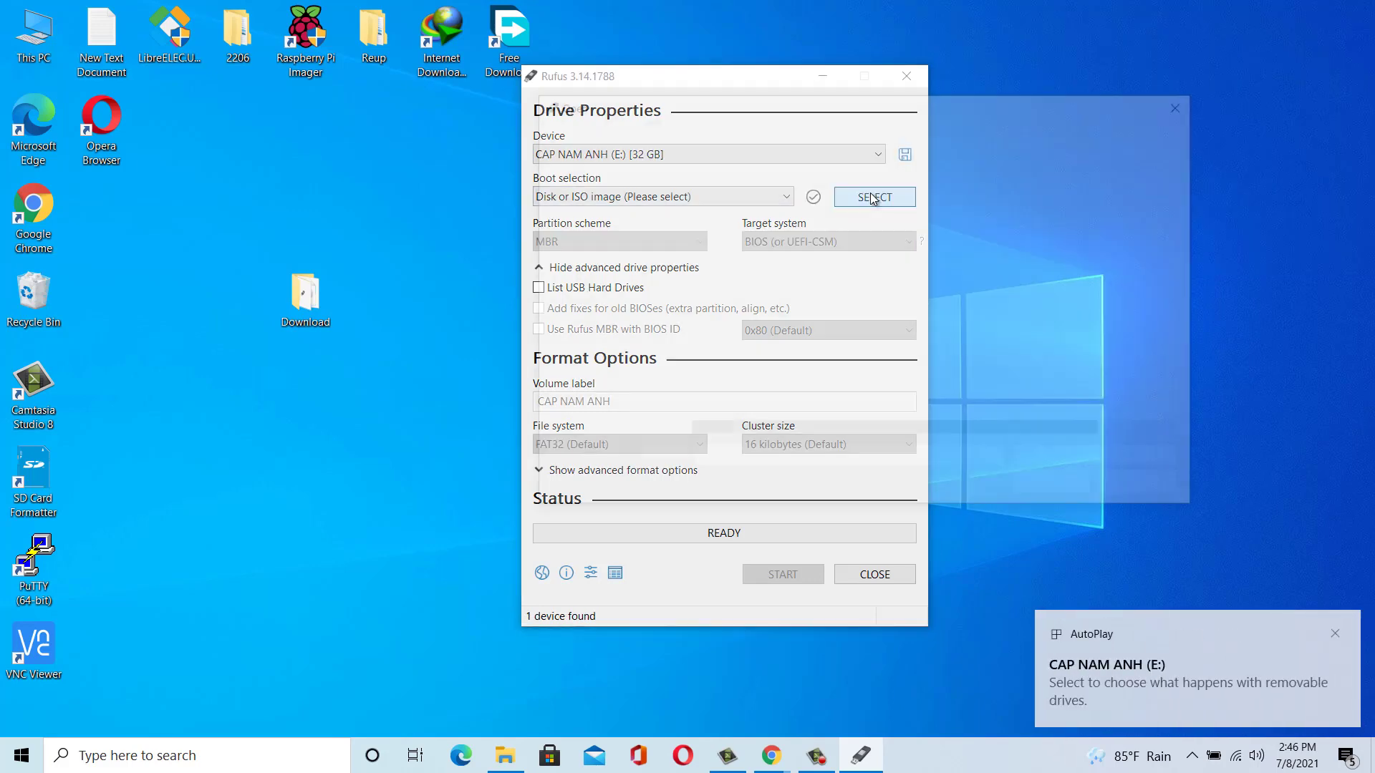
pyautogui.doubleClick(804, 219)
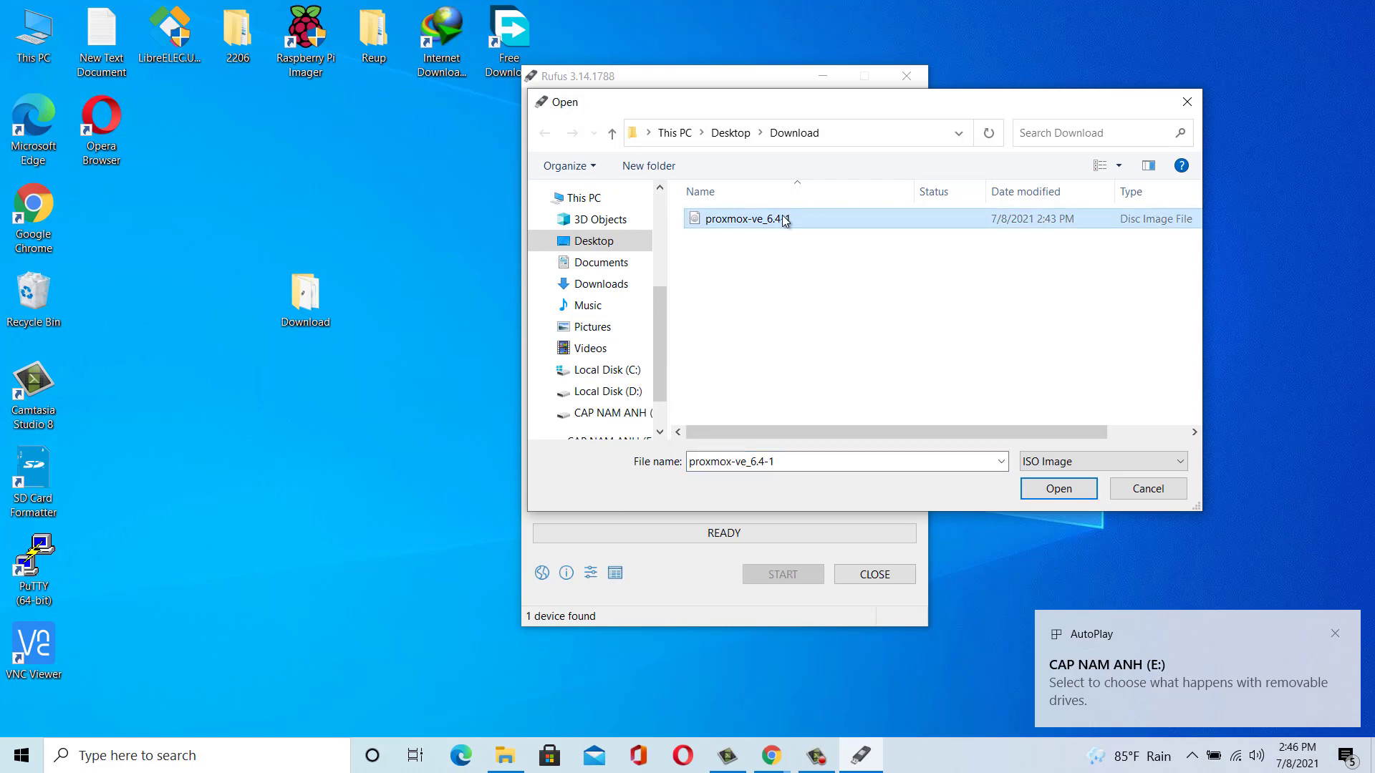
pyautogui.doubleClick(589, 440)
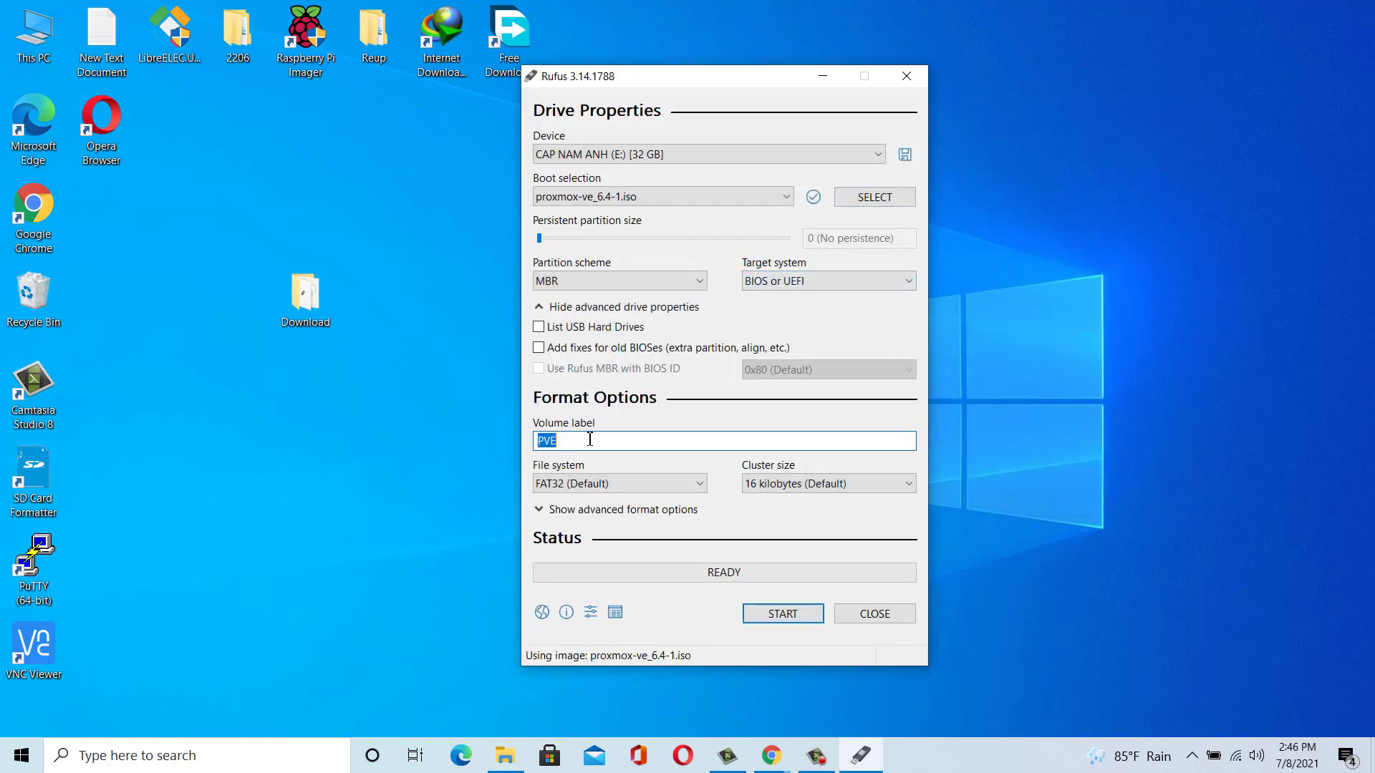
# Write the image in DD Image mode, accepting the data-loss and multiple-partition warnings.
pyautogui.click(782, 614)
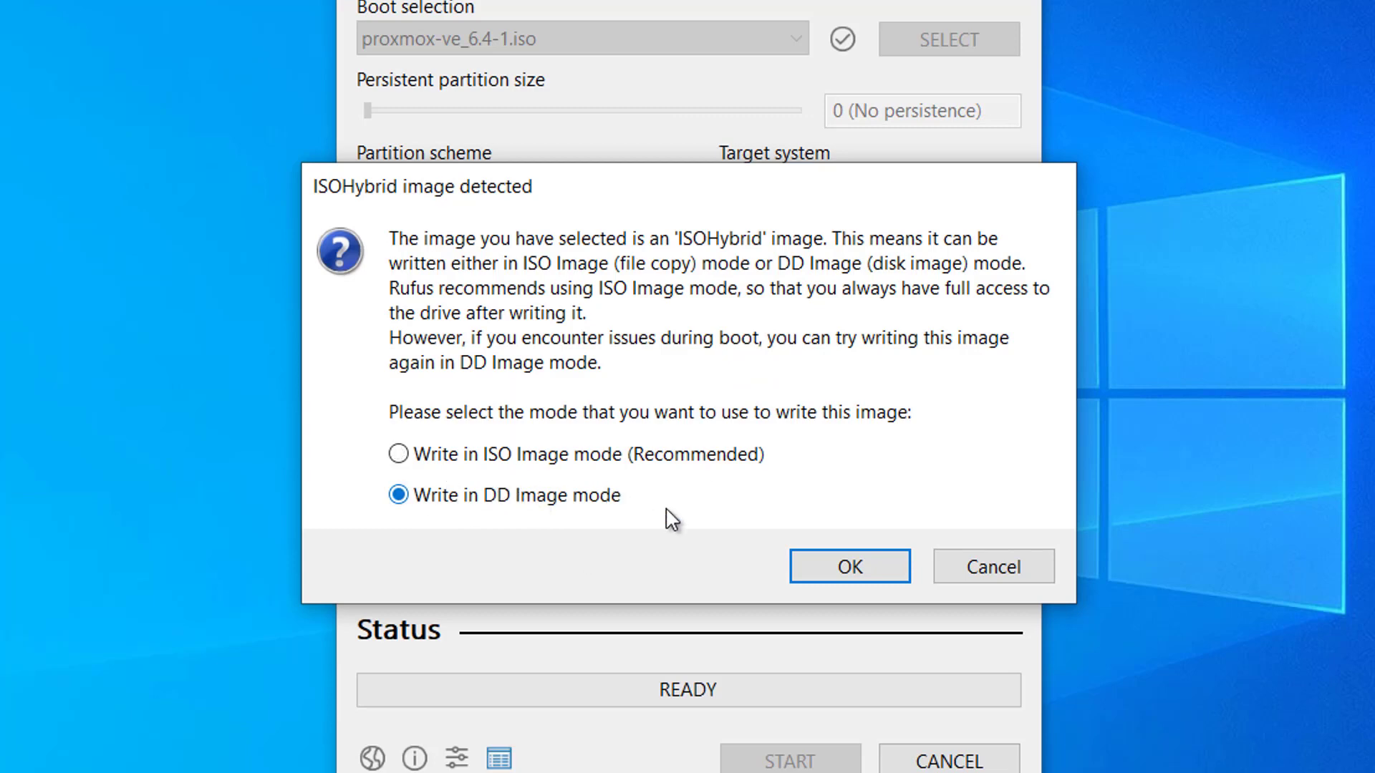
pyautogui.click(871, 566)
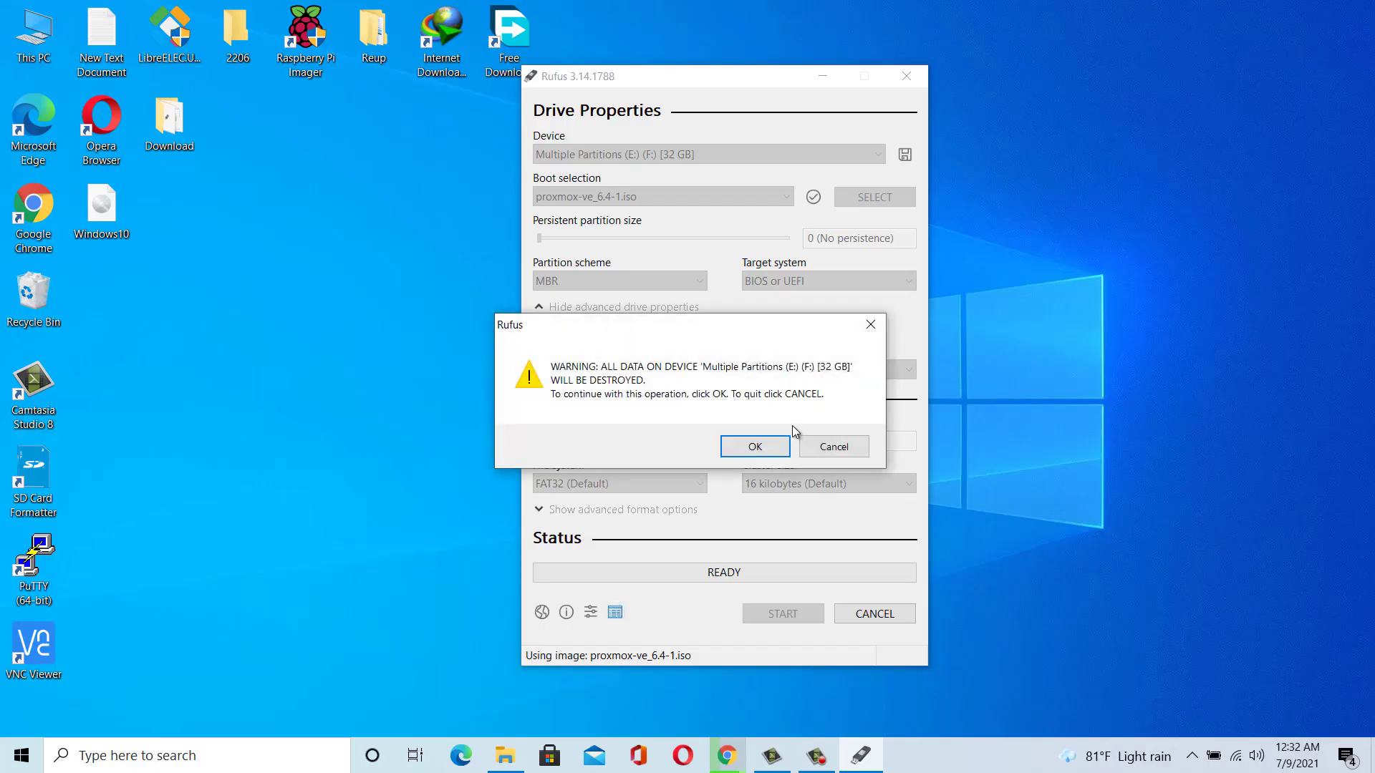
pyautogui.click(755, 447)
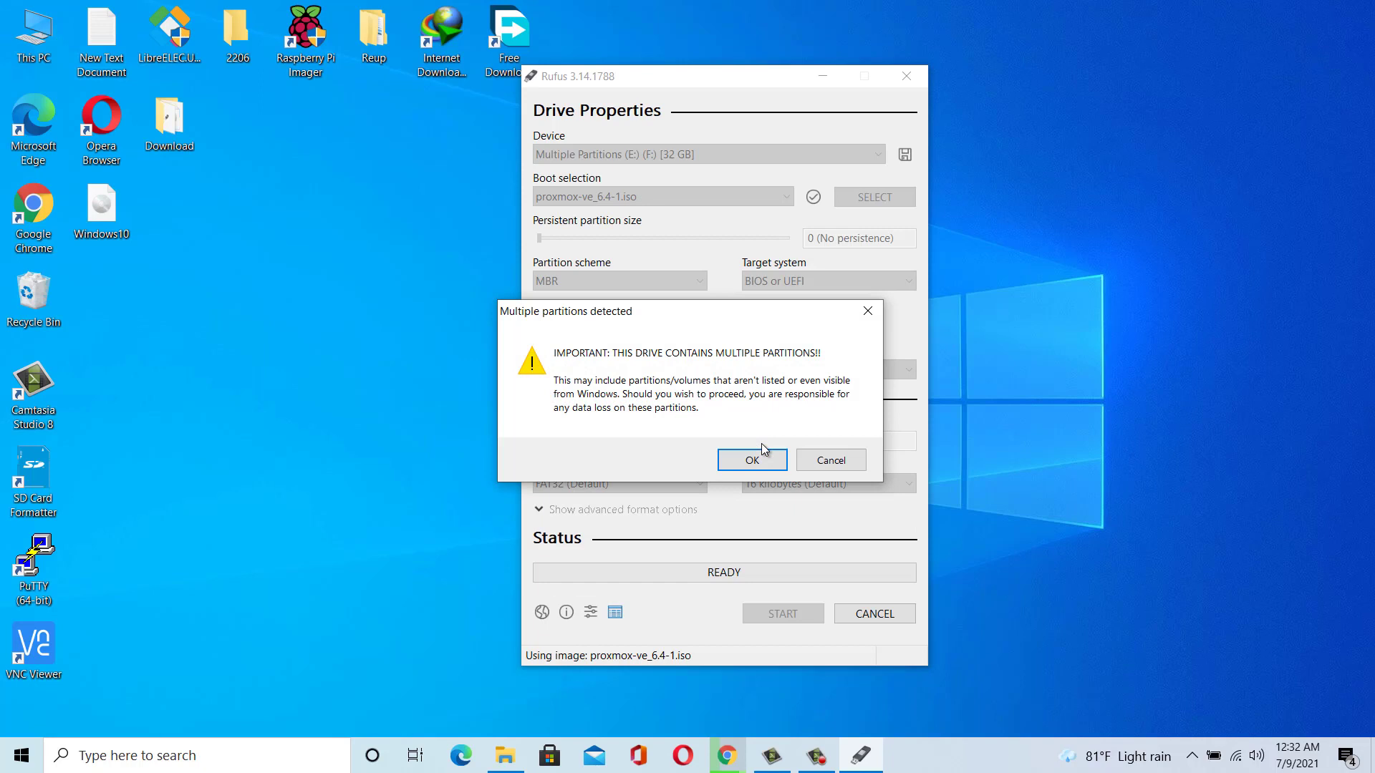
pyautogui.click(753, 460)
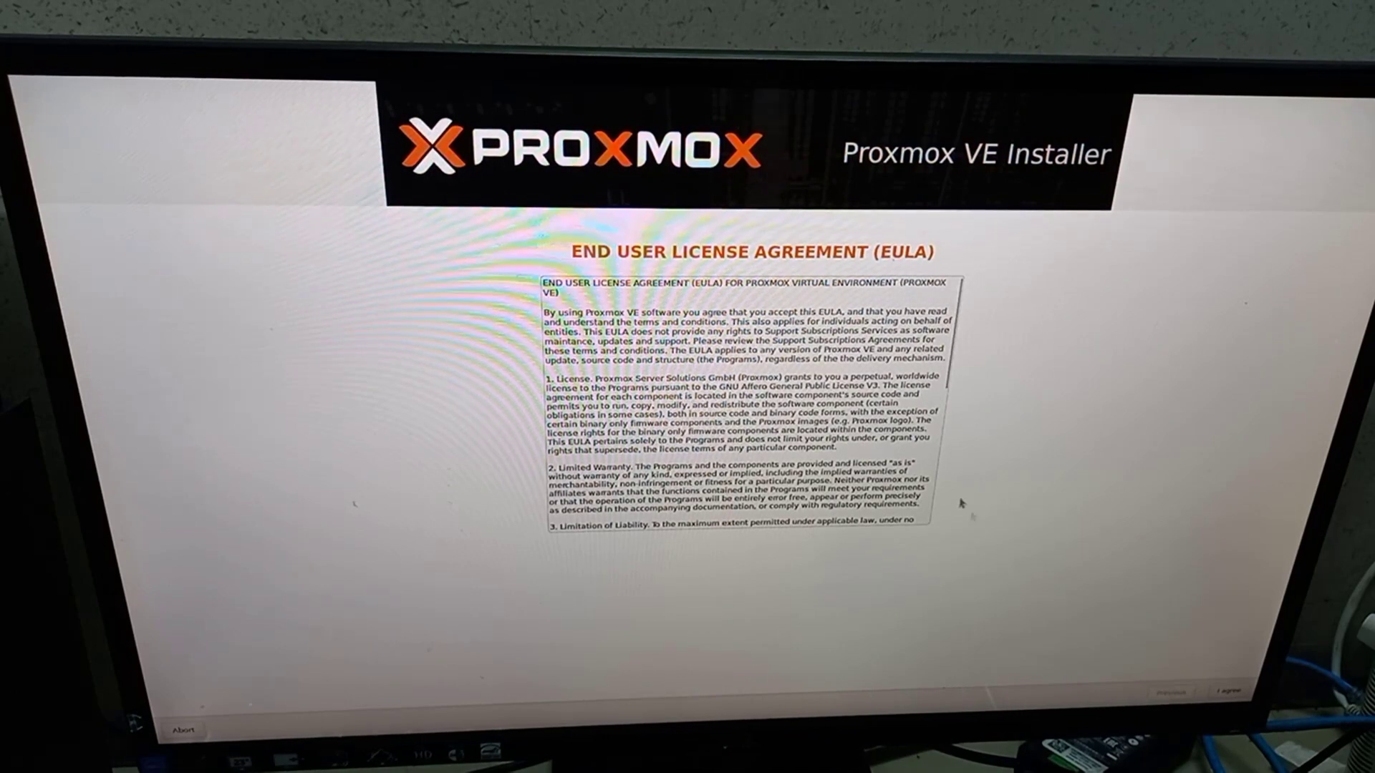
pyautogui.scroll(-3, 910, 452)
pyautogui.scroll(-5, 909, 452)
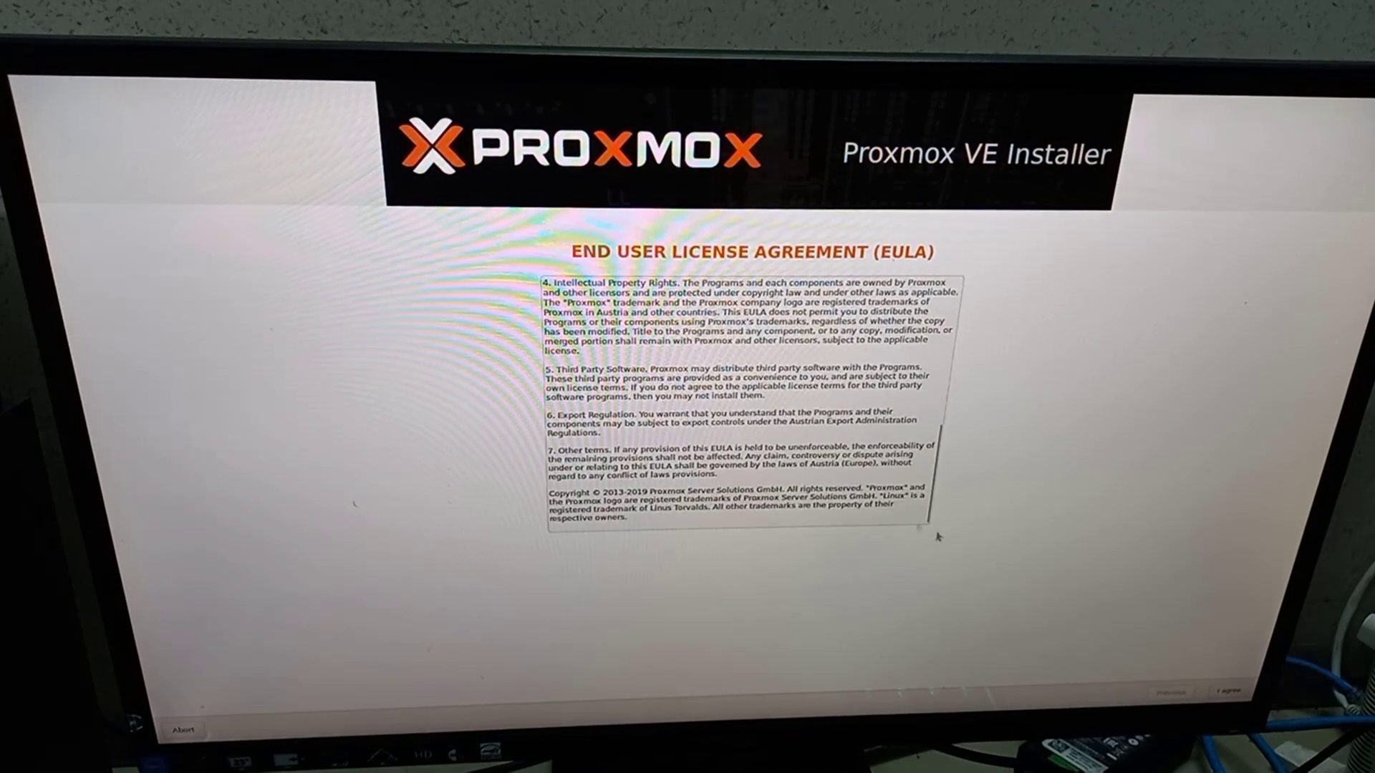
# Accept the license agreement and keep /dev/sda as the target hard disk.
pyautogui.click(1228, 691)
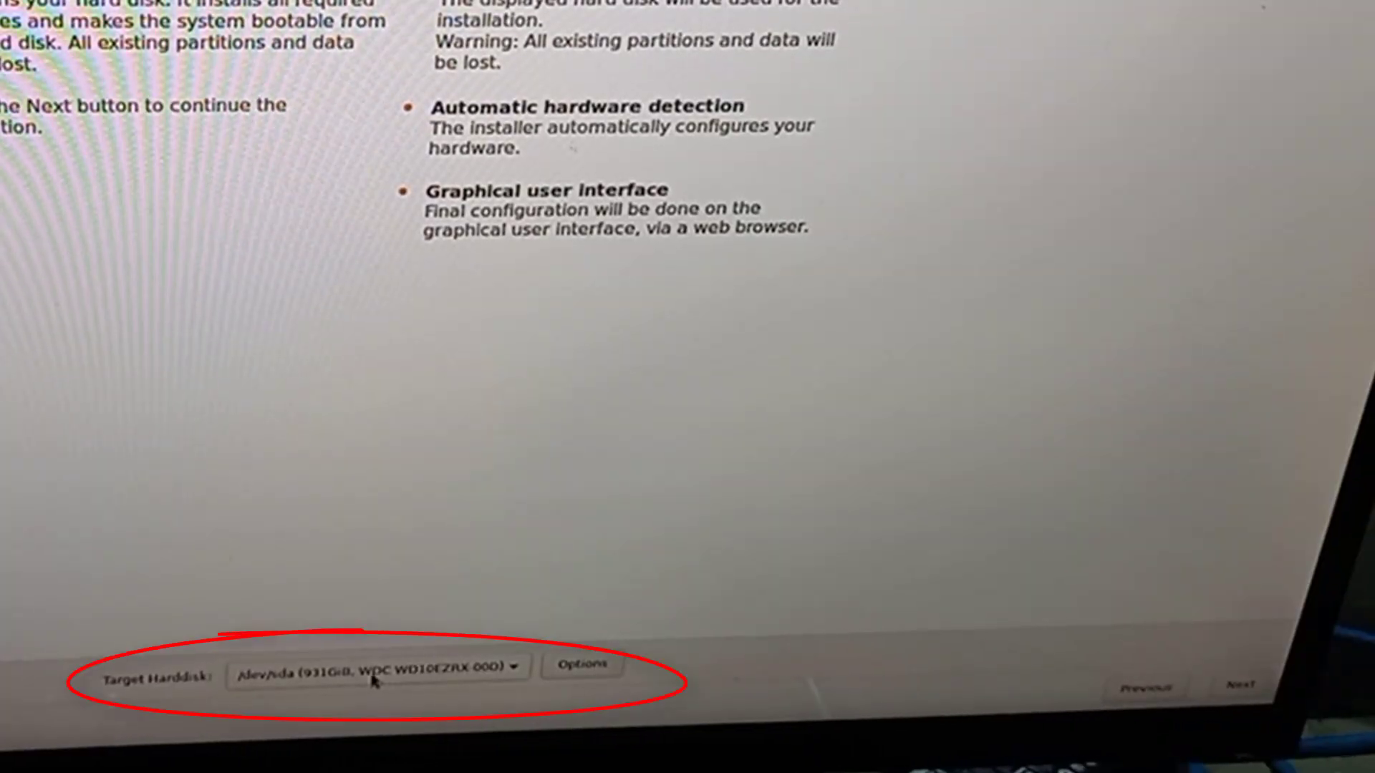
pyautogui.click(375, 680)
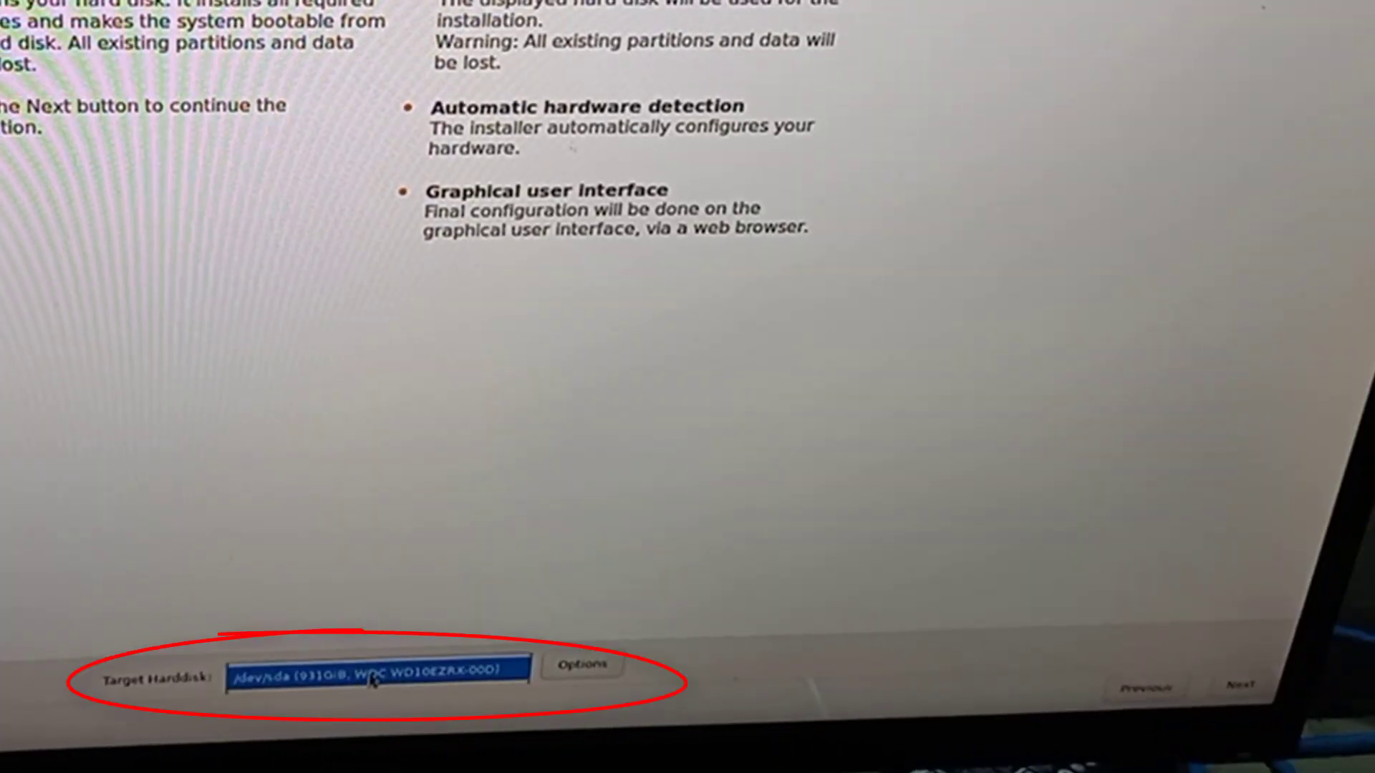
pyautogui.click(375, 681)
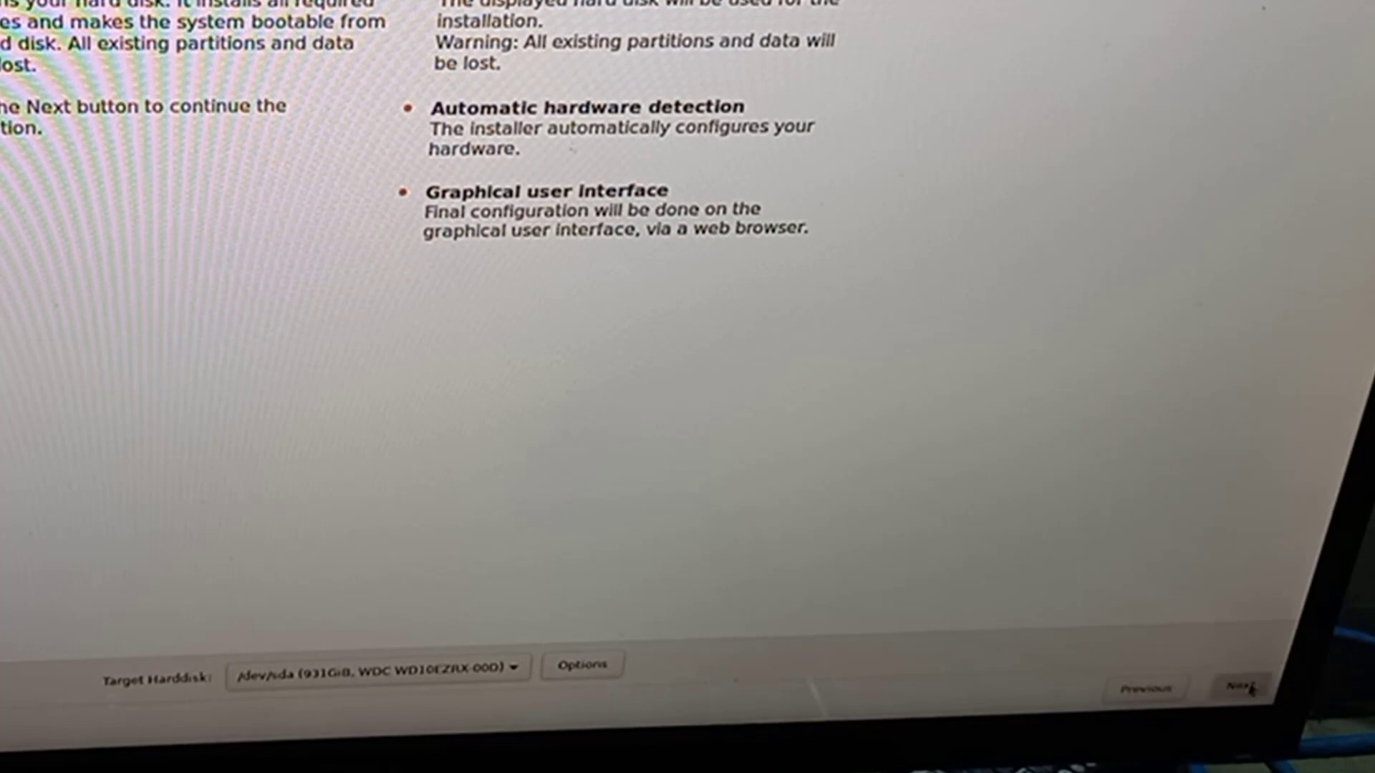
pyautogui.click(1244, 686)
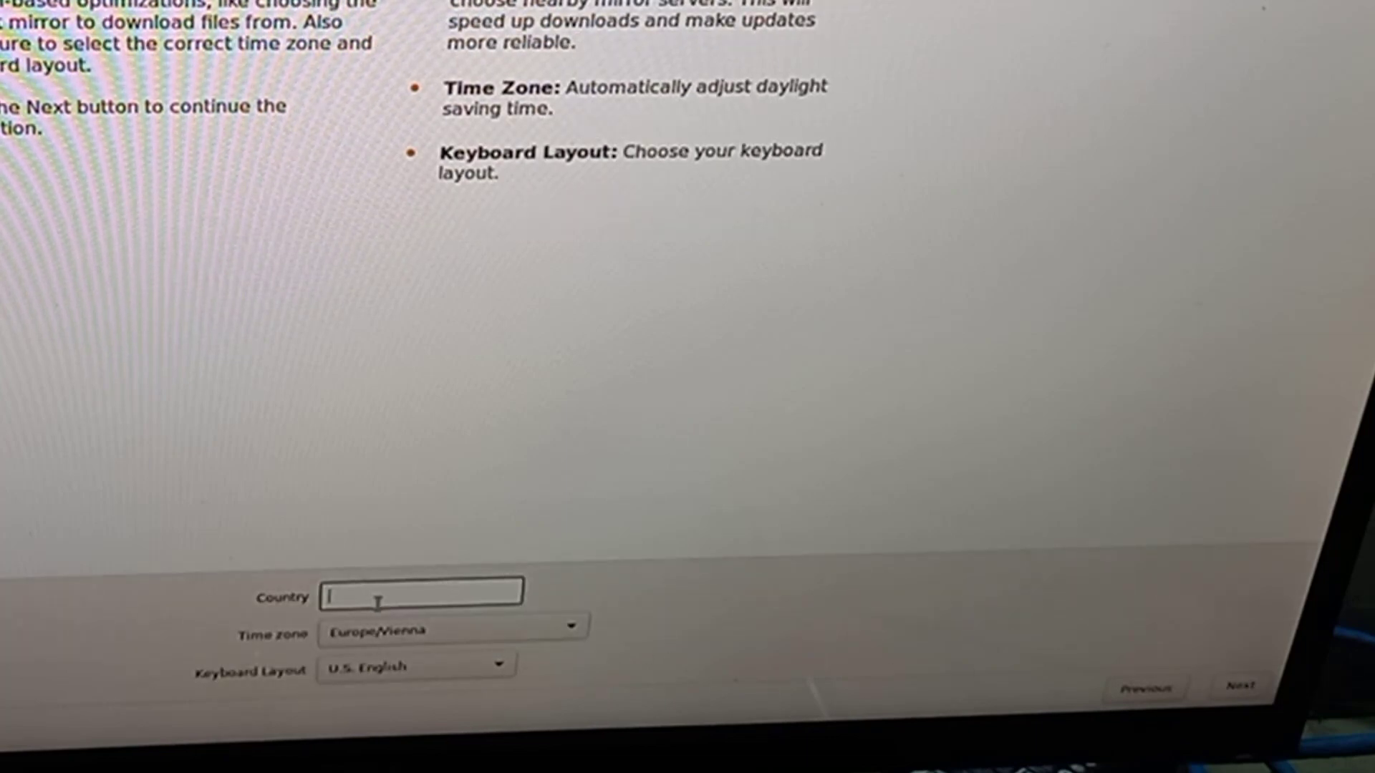
pyautogui.write('vie')
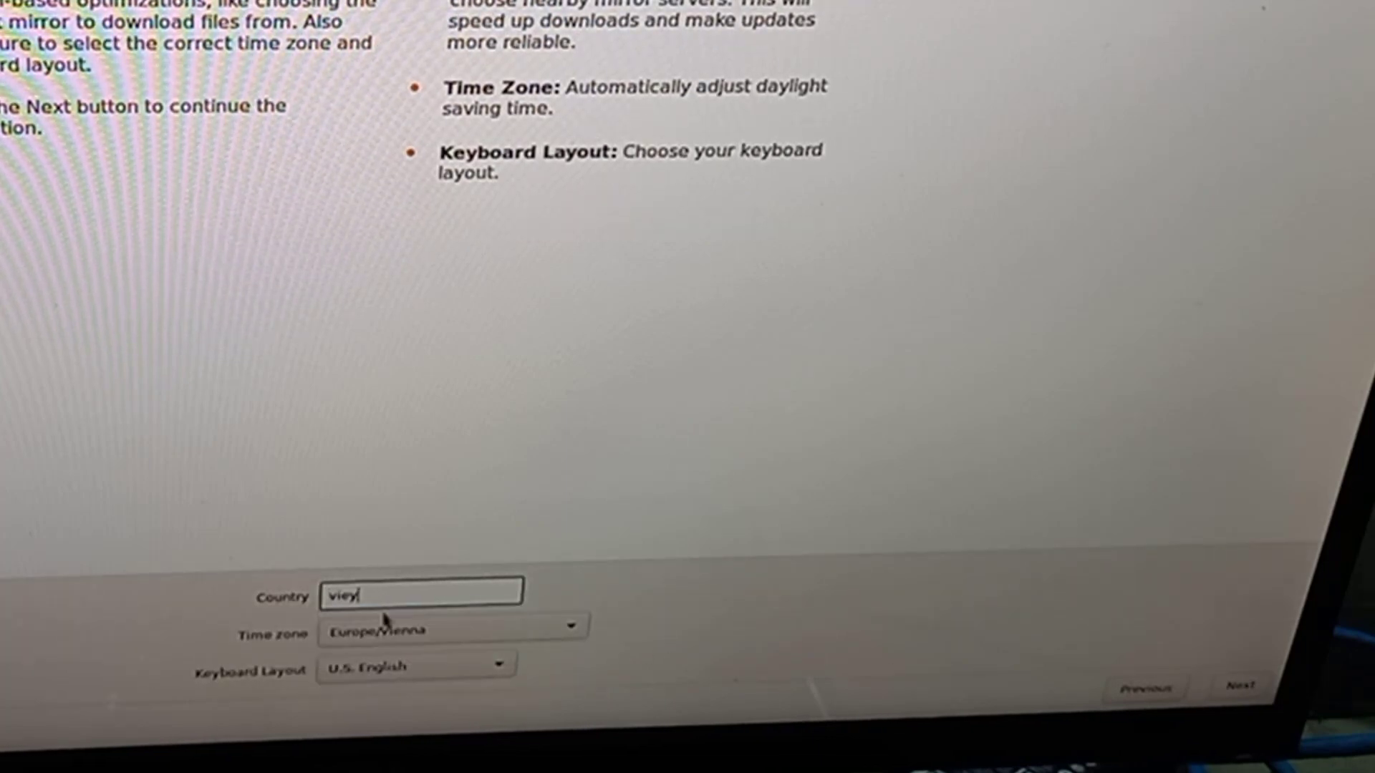
pyautogui.write('y')
# Set the country to Vietnam, giving the Asia/Ho_Chi_Minh time zone.
pyautogui.press('BackSpace')
pyautogui.click(373, 621)
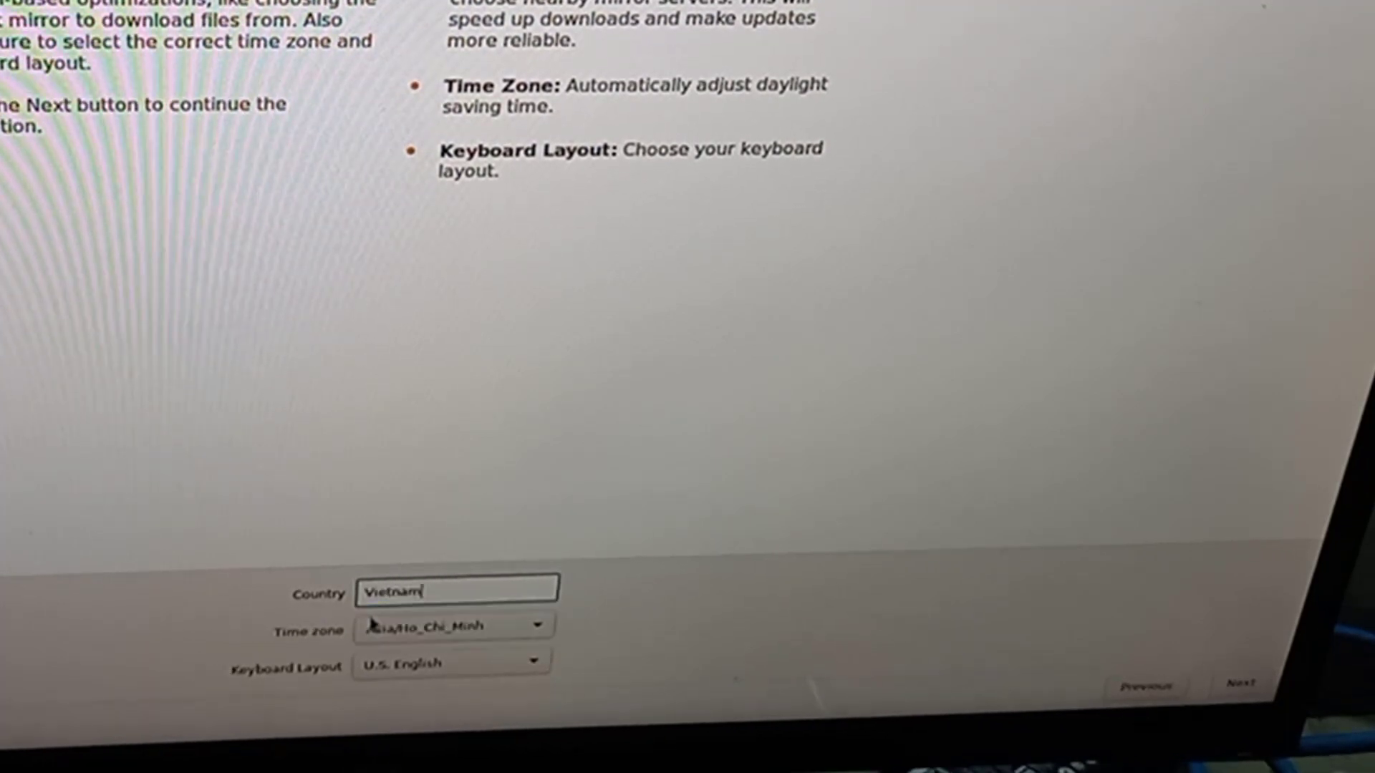
pyautogui.click(1236, 693)
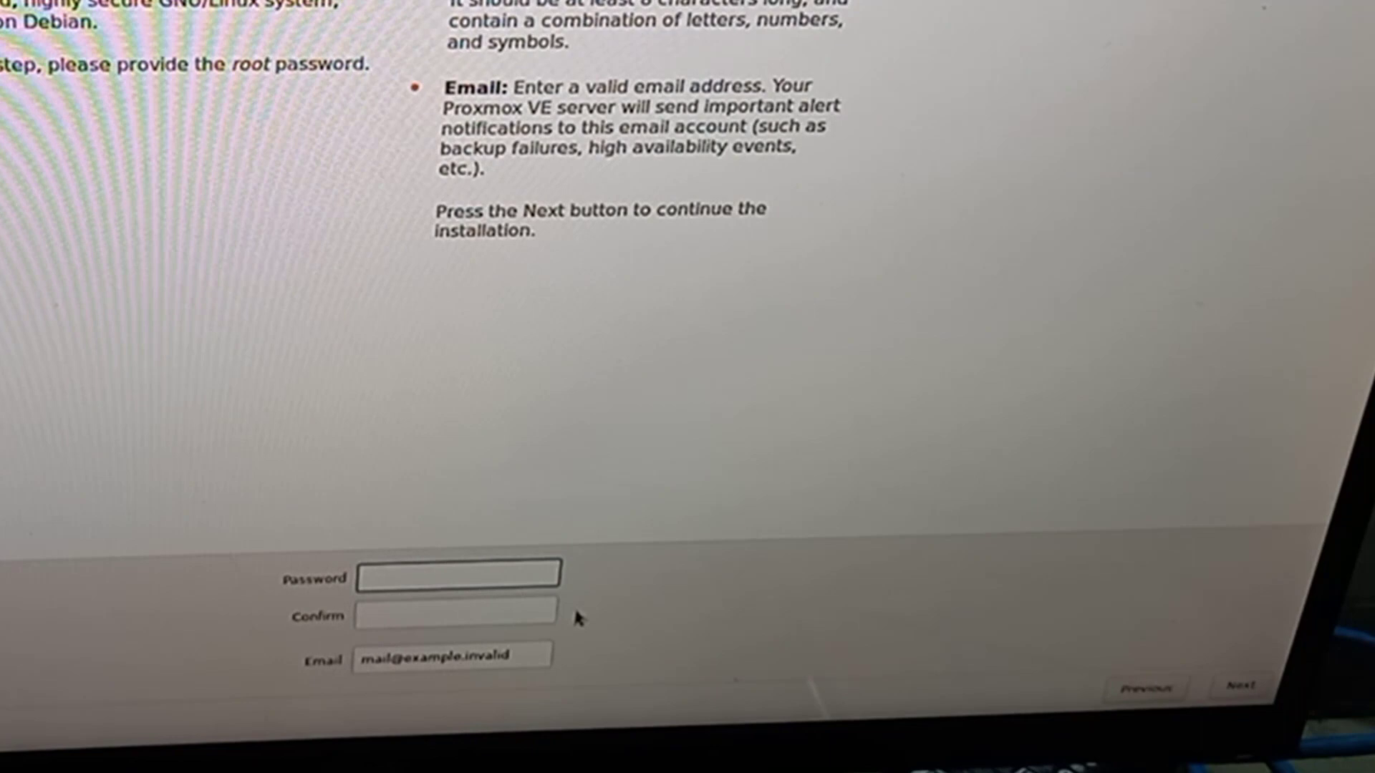
pyautogui.write('••••••')
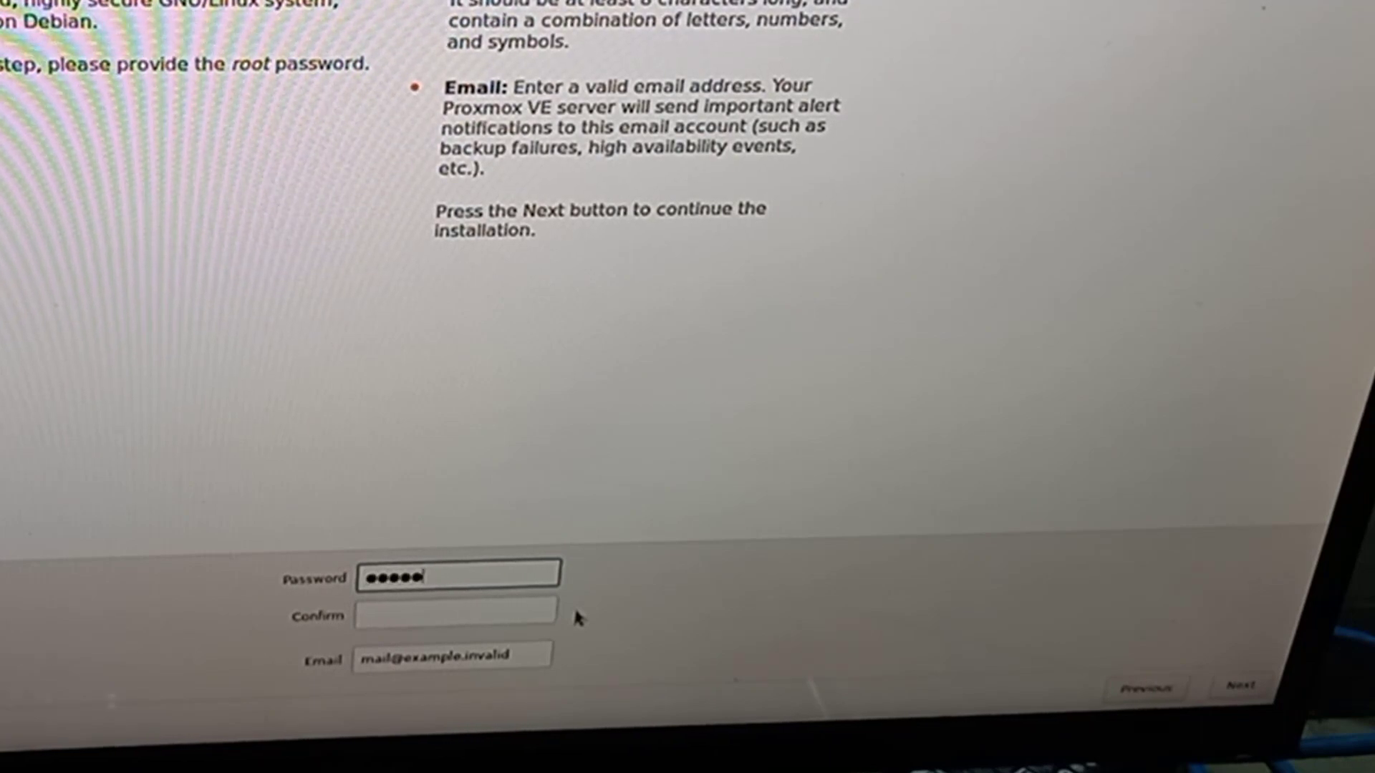
pyautogui.write('•••')
# Confirm the root password and enter the alert email address.
pyautogui.click(501, 616)
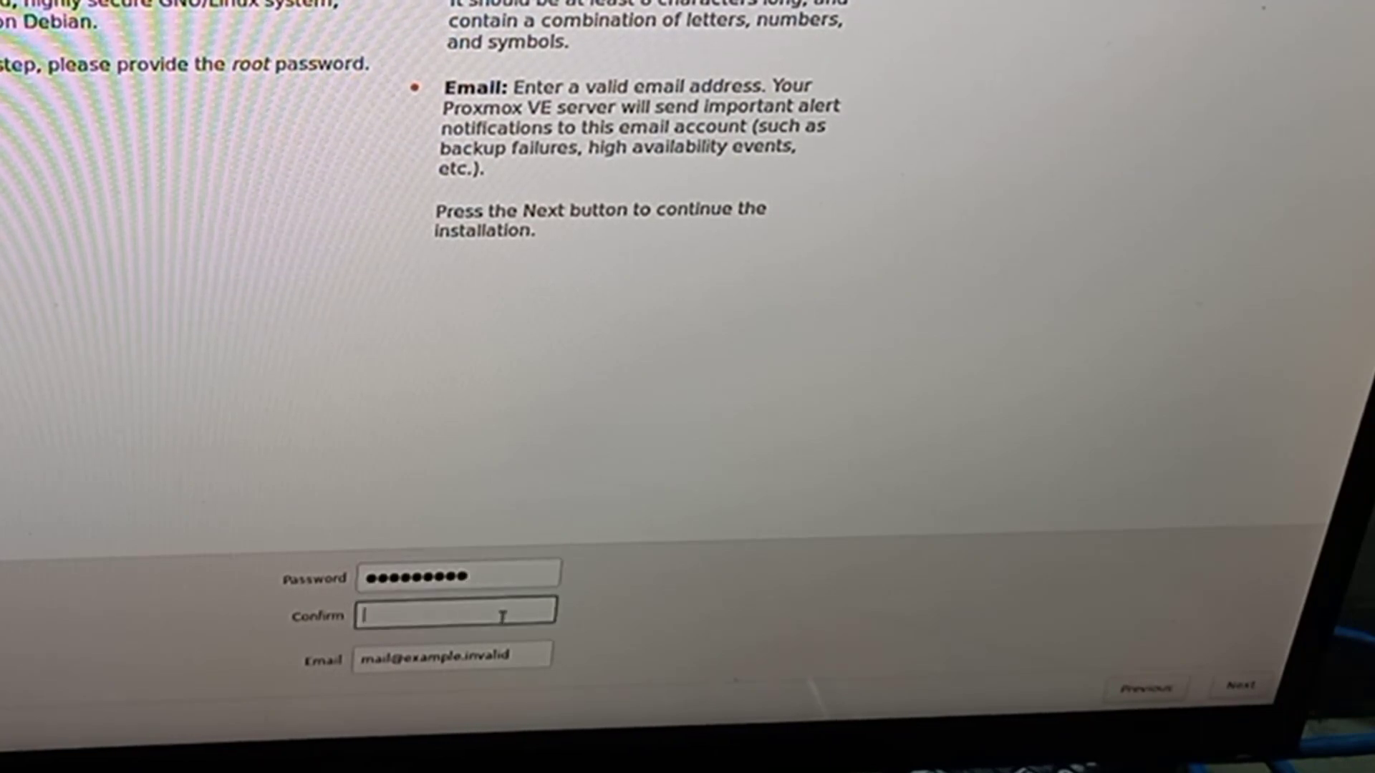
pyautogui.write('••••••')
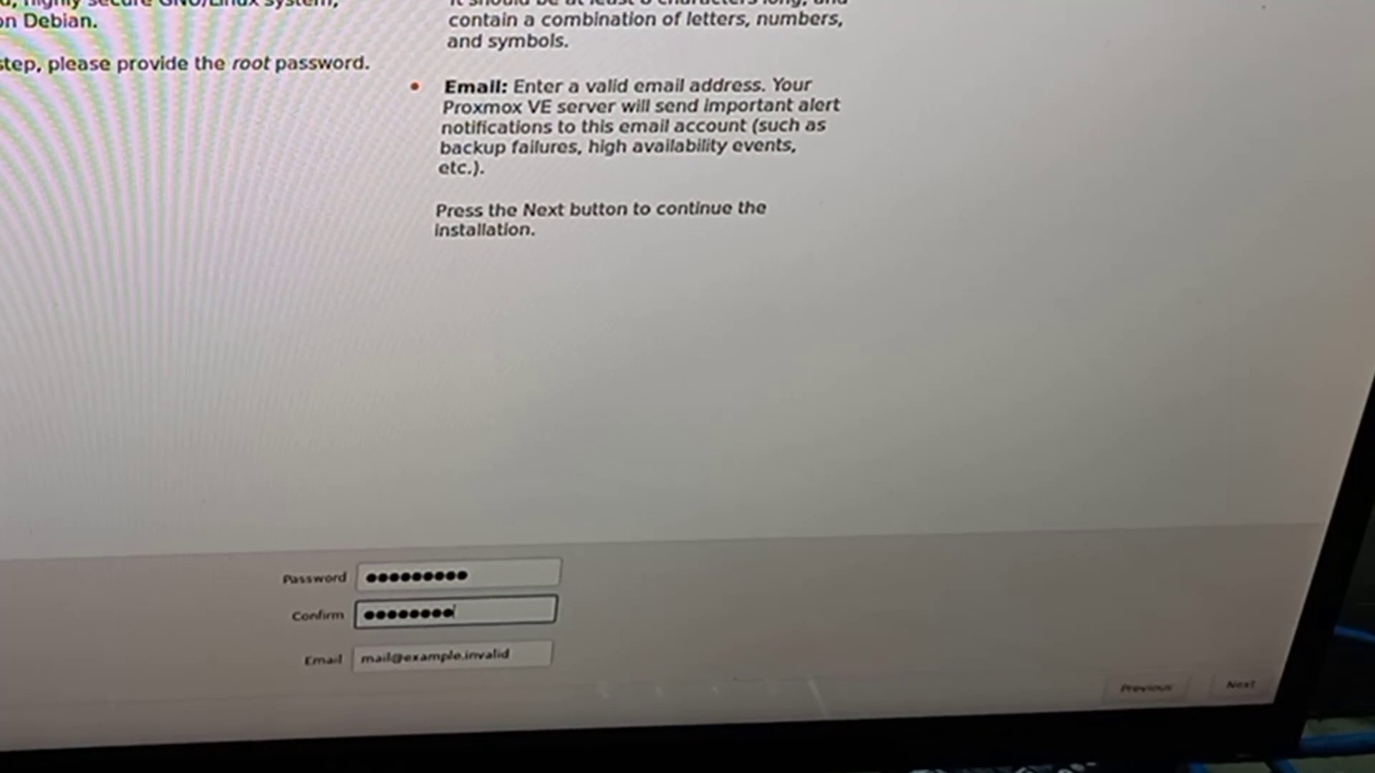
pyautogui.write('•')
pyautogui.press('Tab')
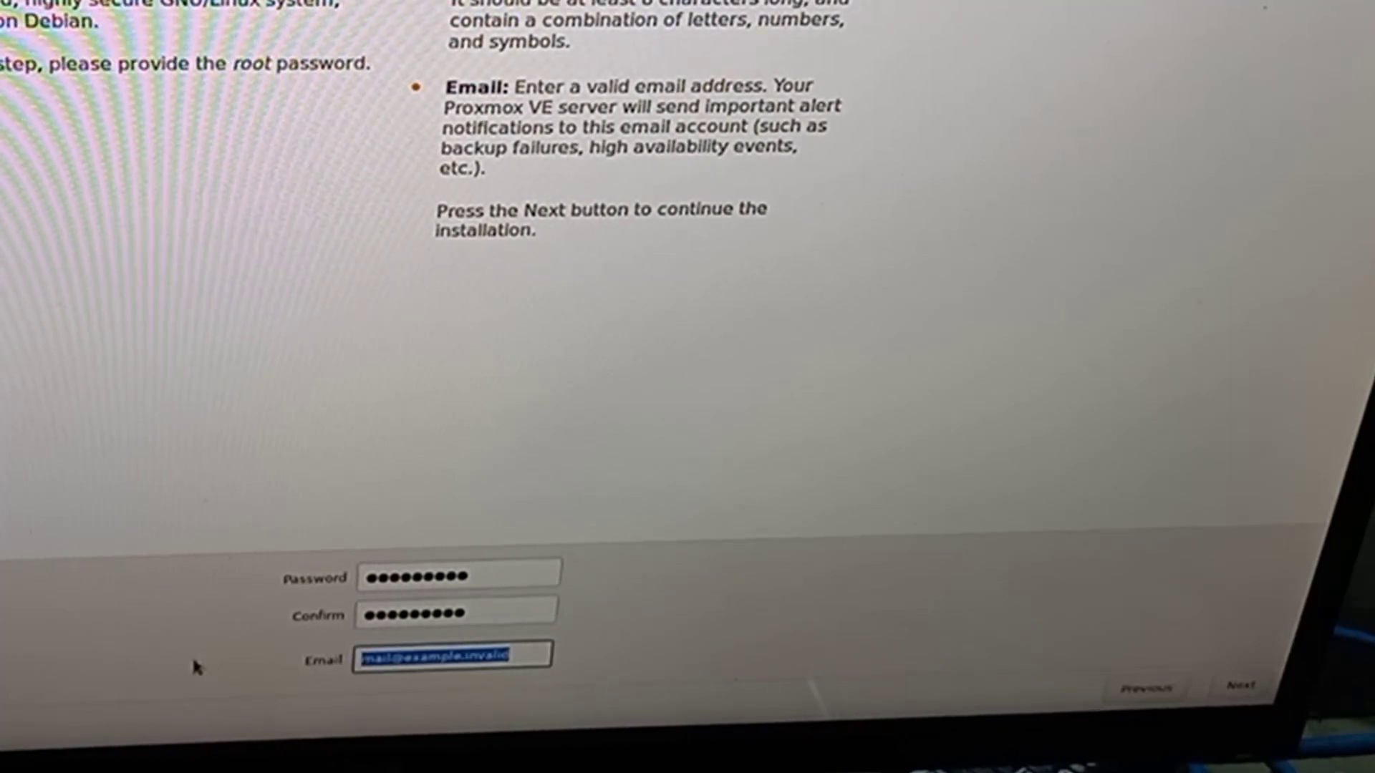
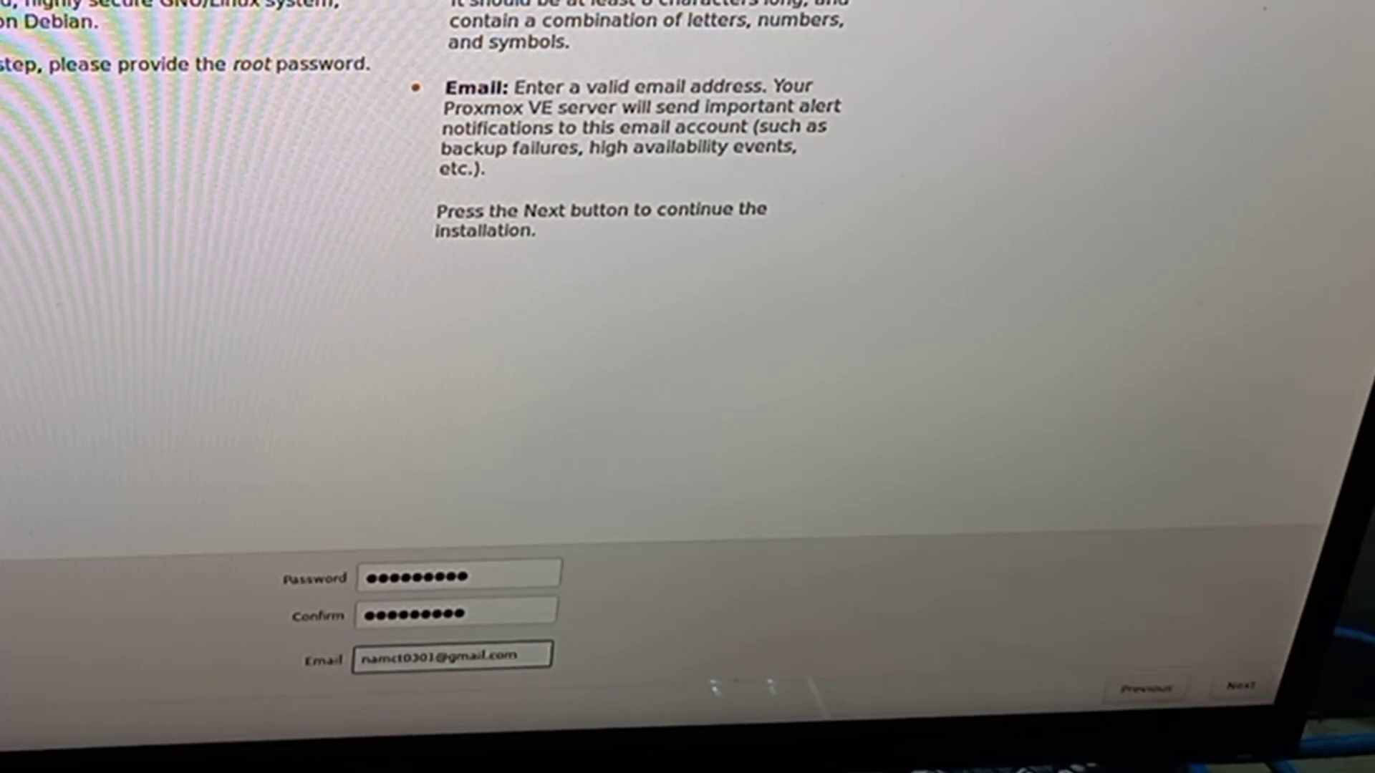
pyautogui.click(1238, 688)
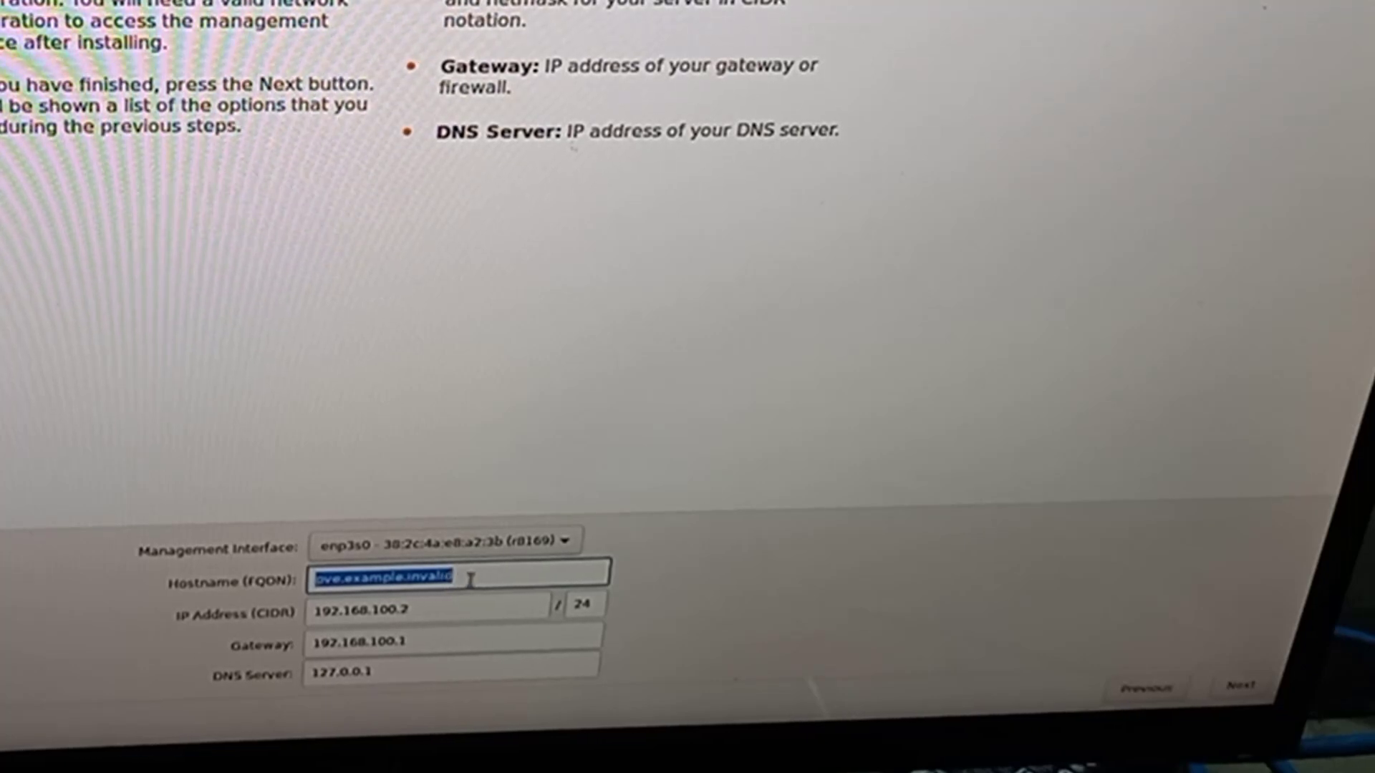
pyautogui.write('capnamanh.com')
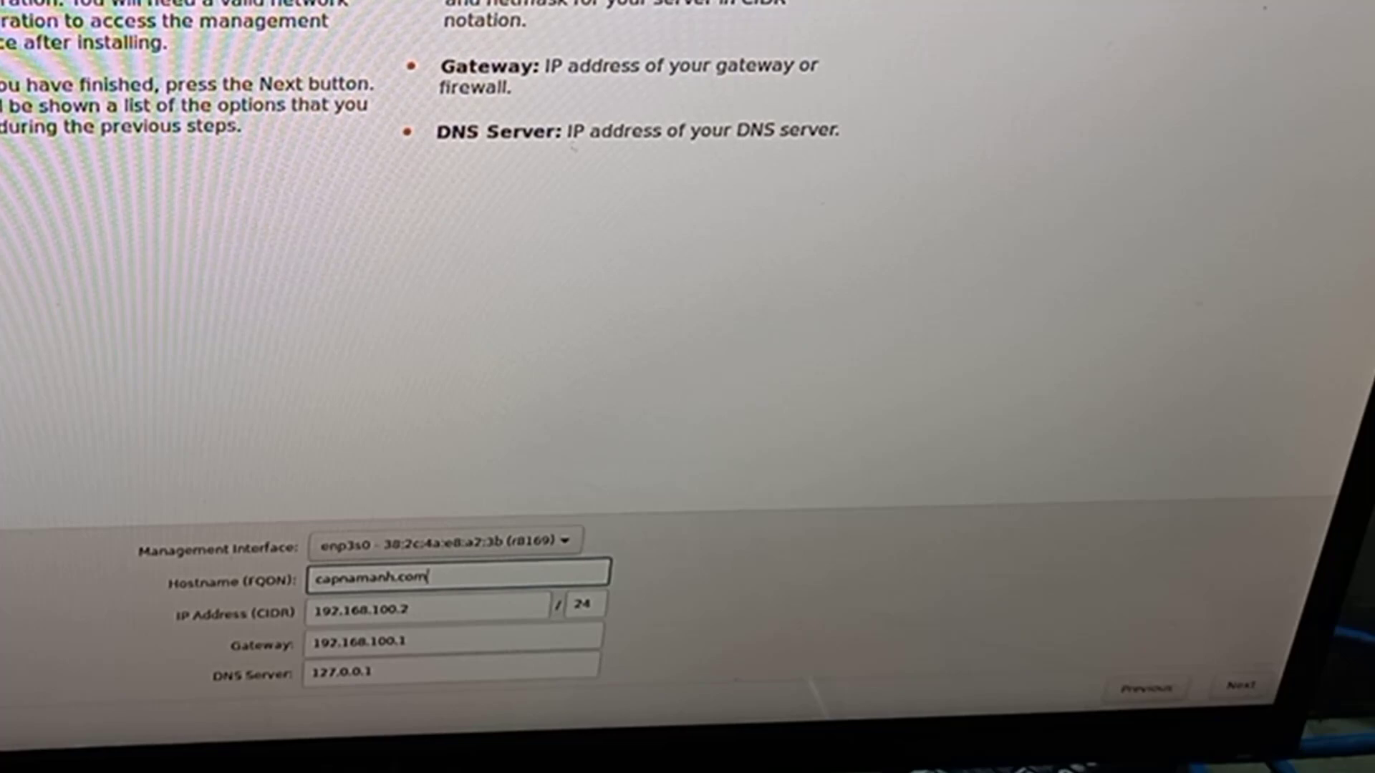
# Enter the hostname, IP 192.168.1.22/24, and gateway and DNS 192.168.1.1.
pyautogui.press('Tab')
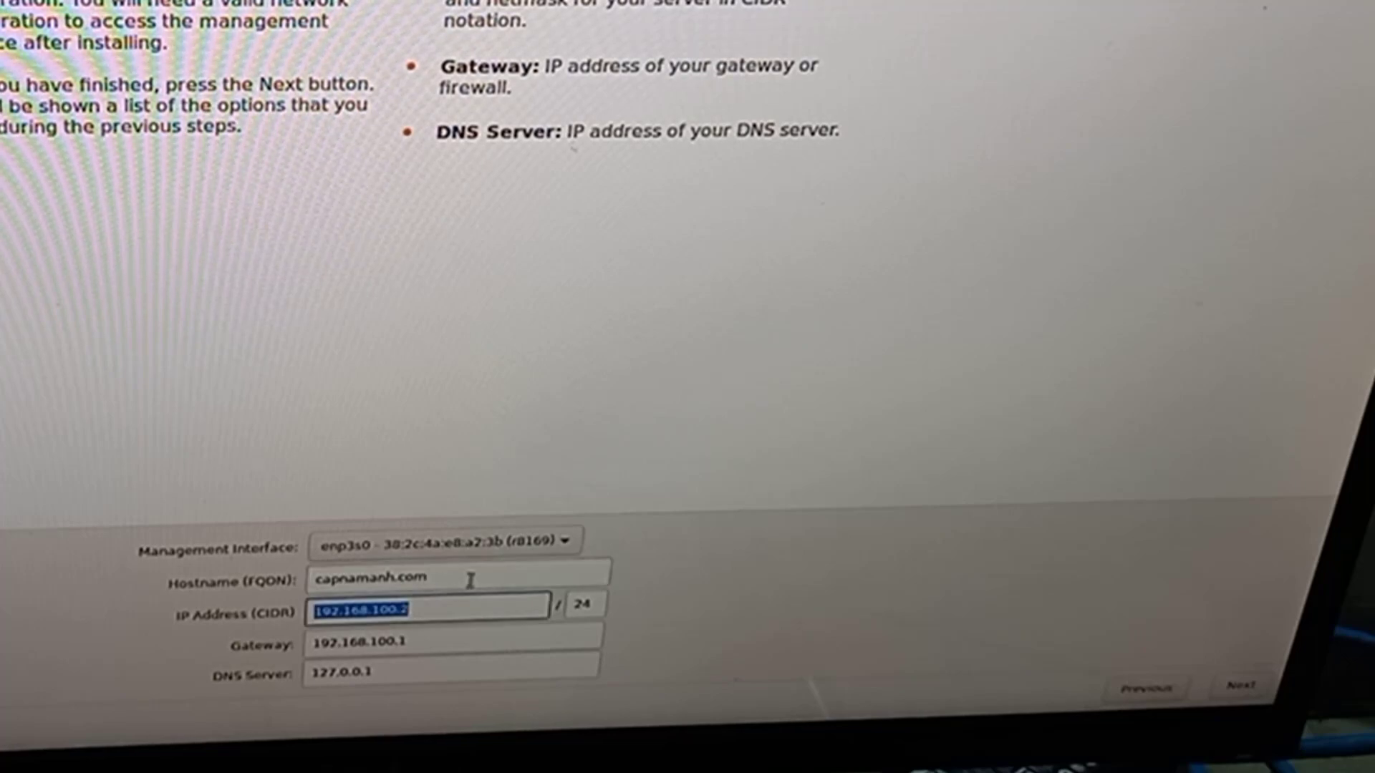
pyautogui.click(408, 609)
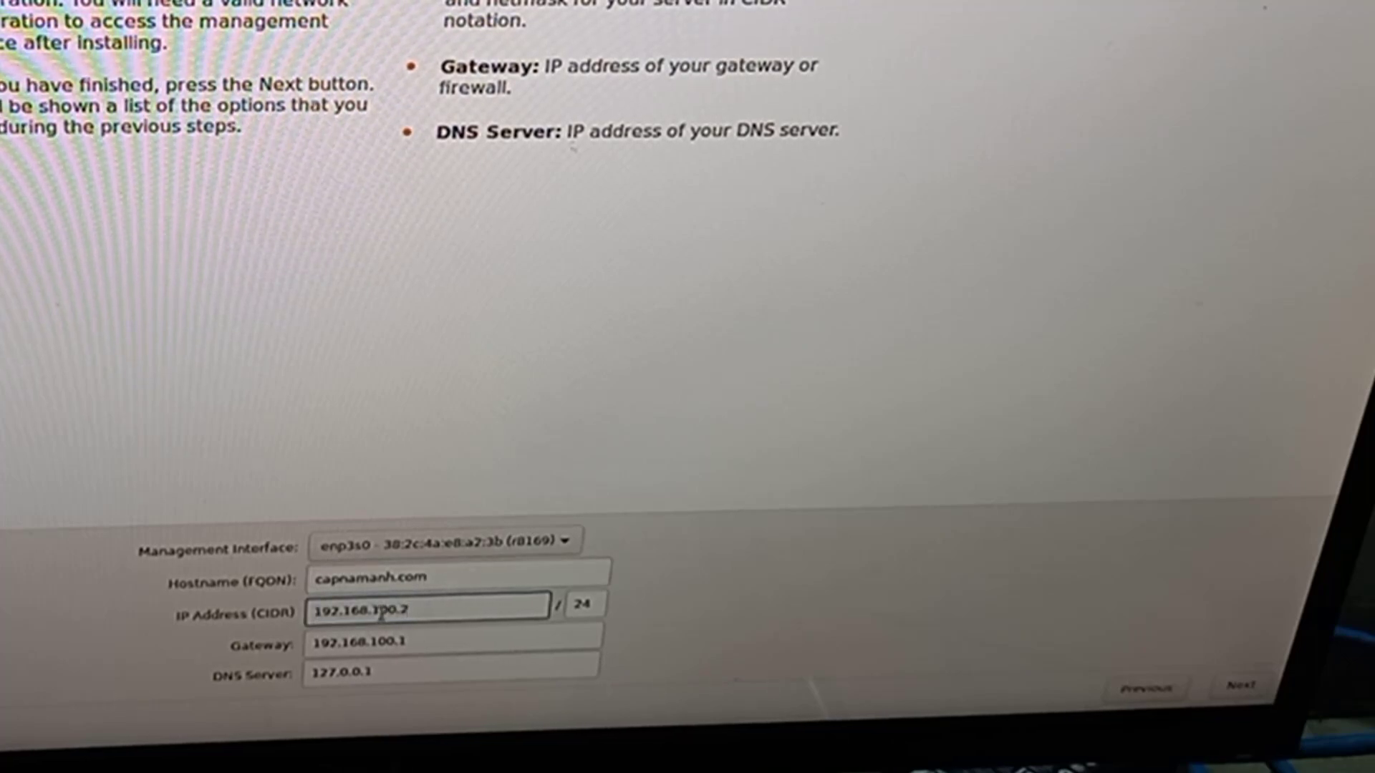
pyautogui.moveTo(378, 611); pyautogui.dragTo(430, 610)
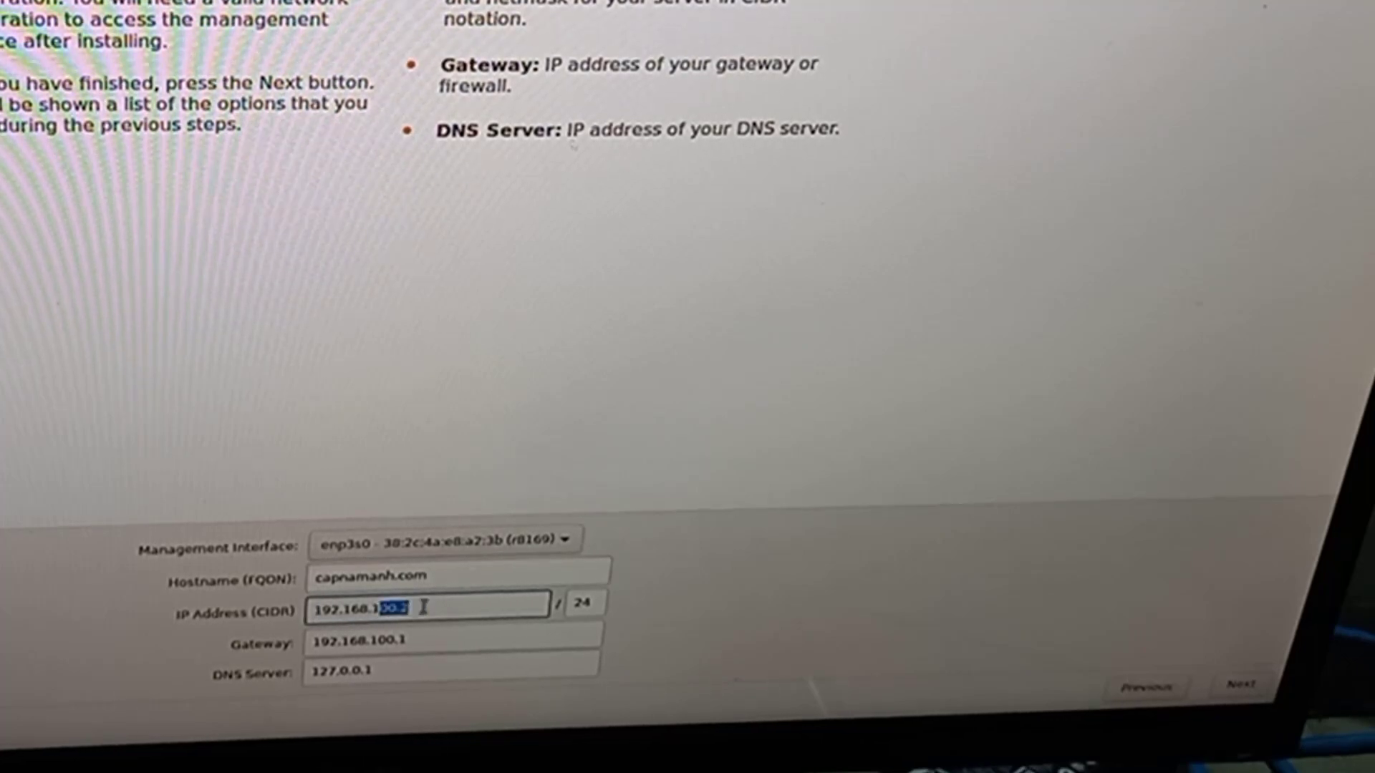
pyautogui.write('1')
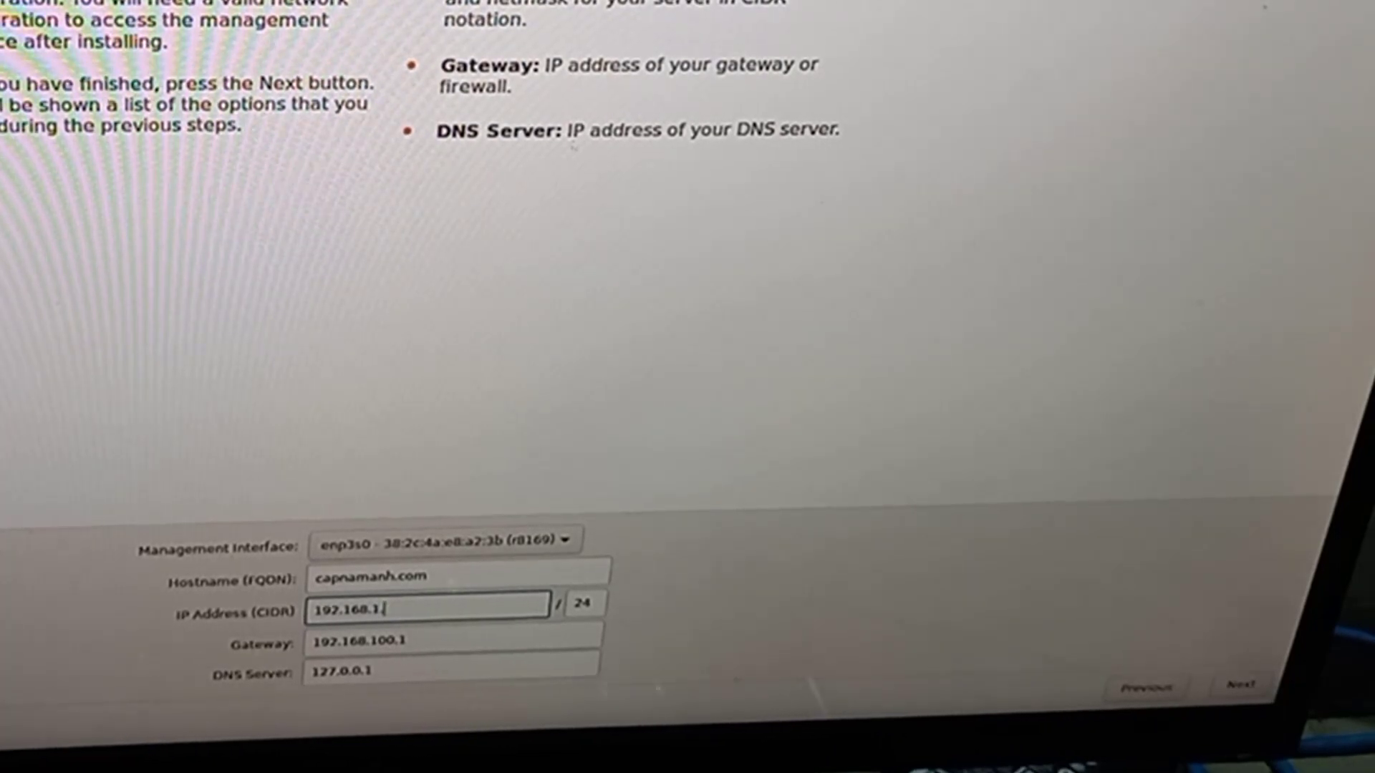
pyautogui.moveTo(380, 644); pyautogui.dragTo(430, 642)
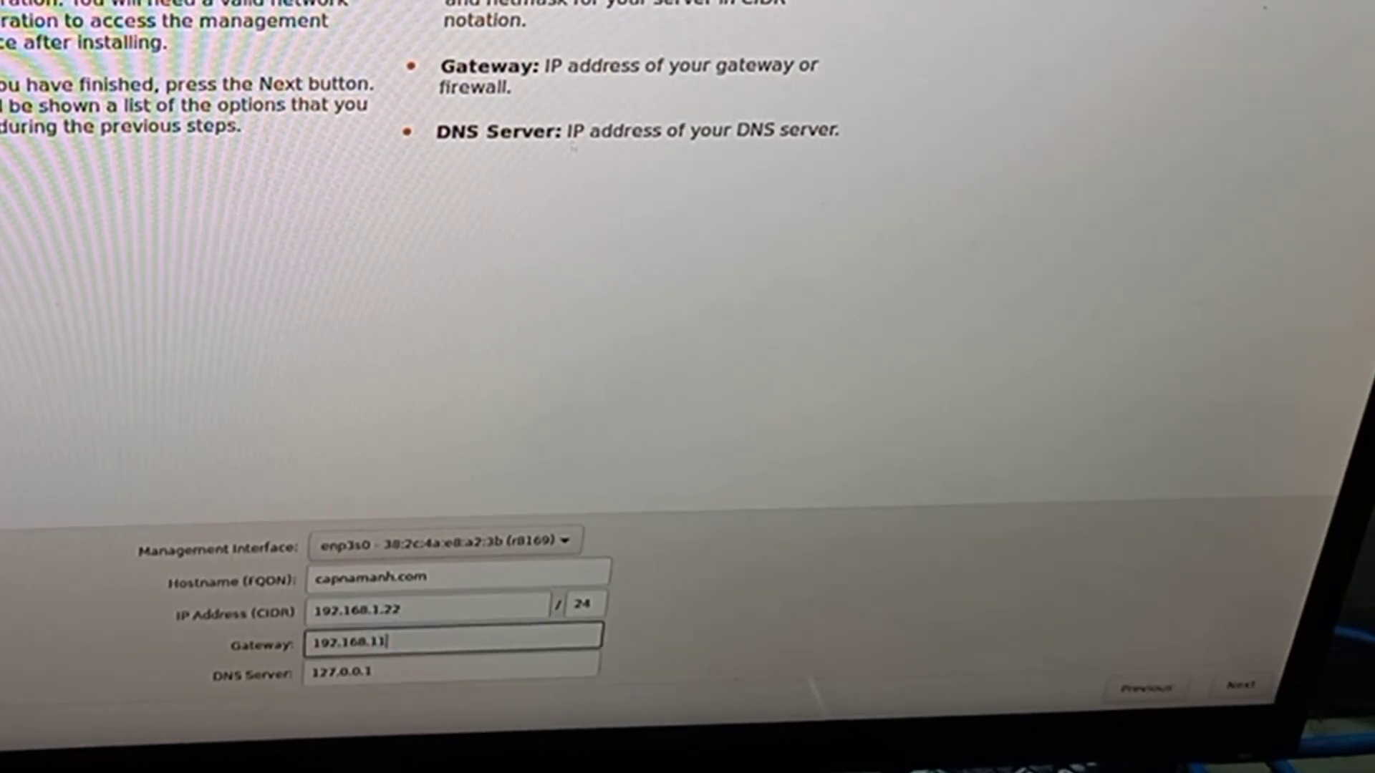
pyautogui.write('1')
pyautogui.press('Tab')
pyautogui.write('192')
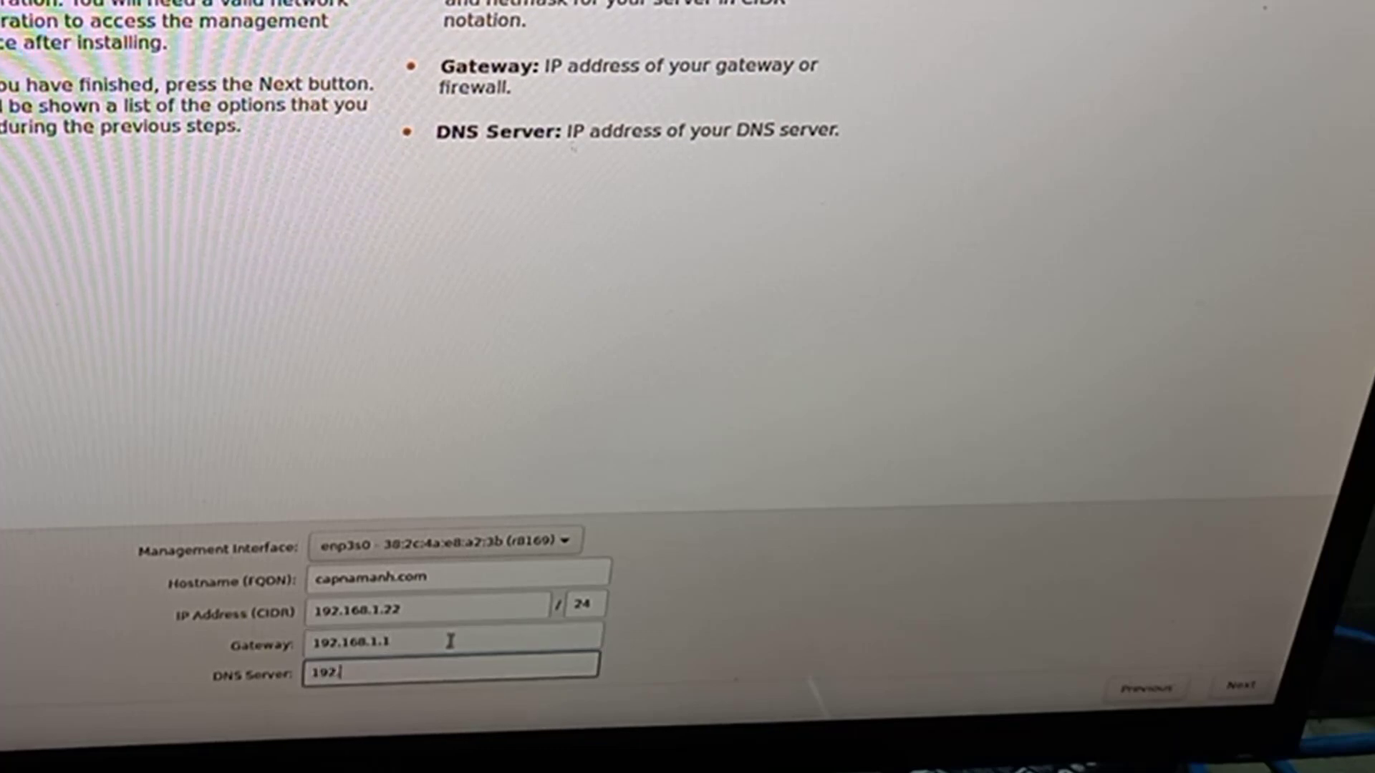
pyautogui.write('.168.1.1')
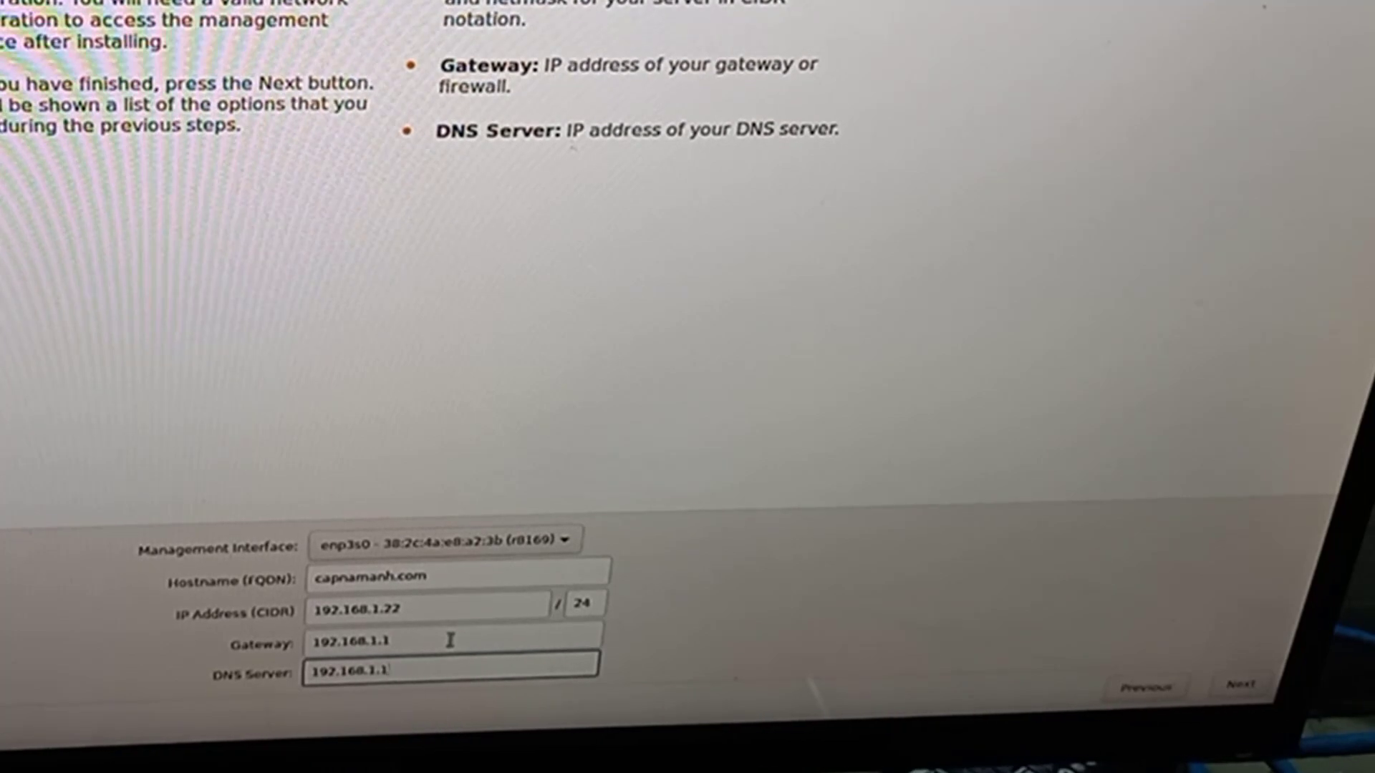
pyautogui.click(1244, 687)
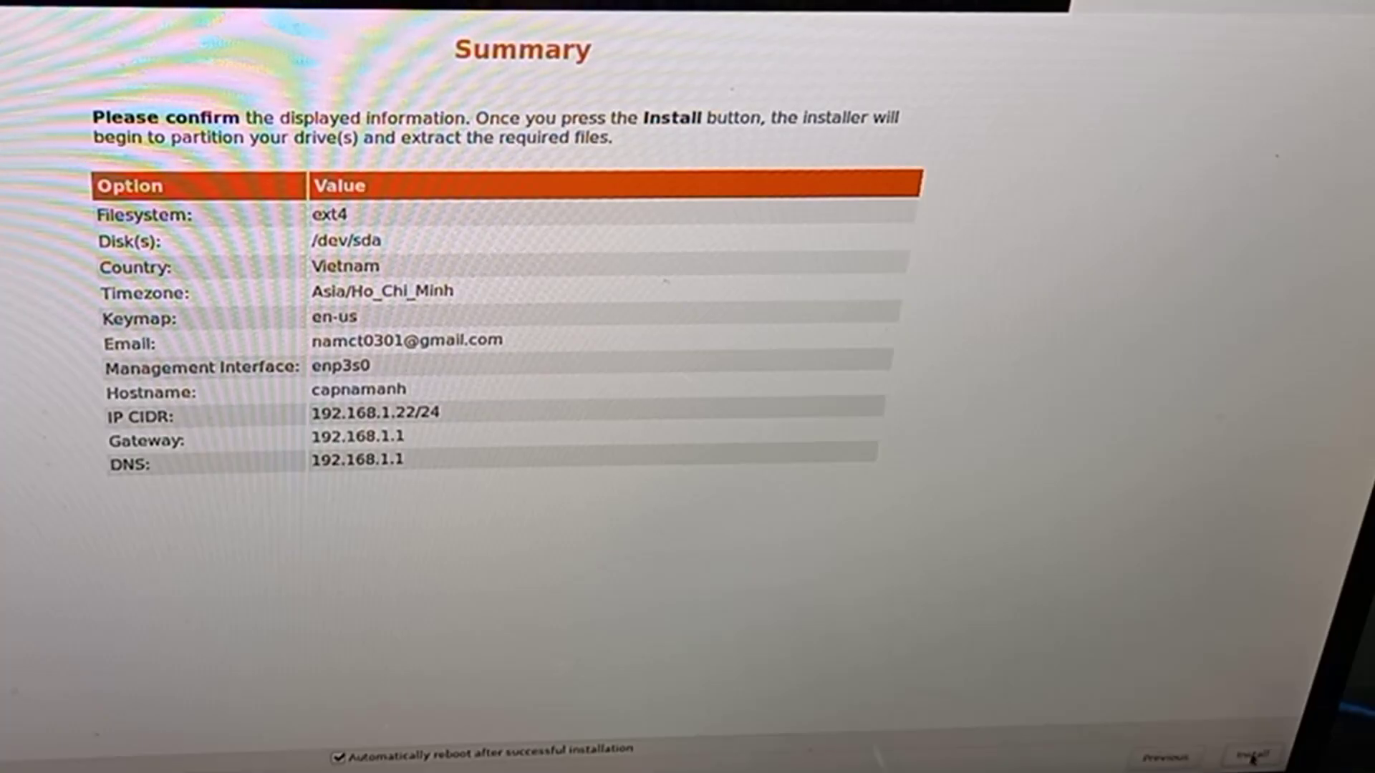
# Accept the installation summary and begin installing Proxmox VE.
pyautogui.click(1252, 758)
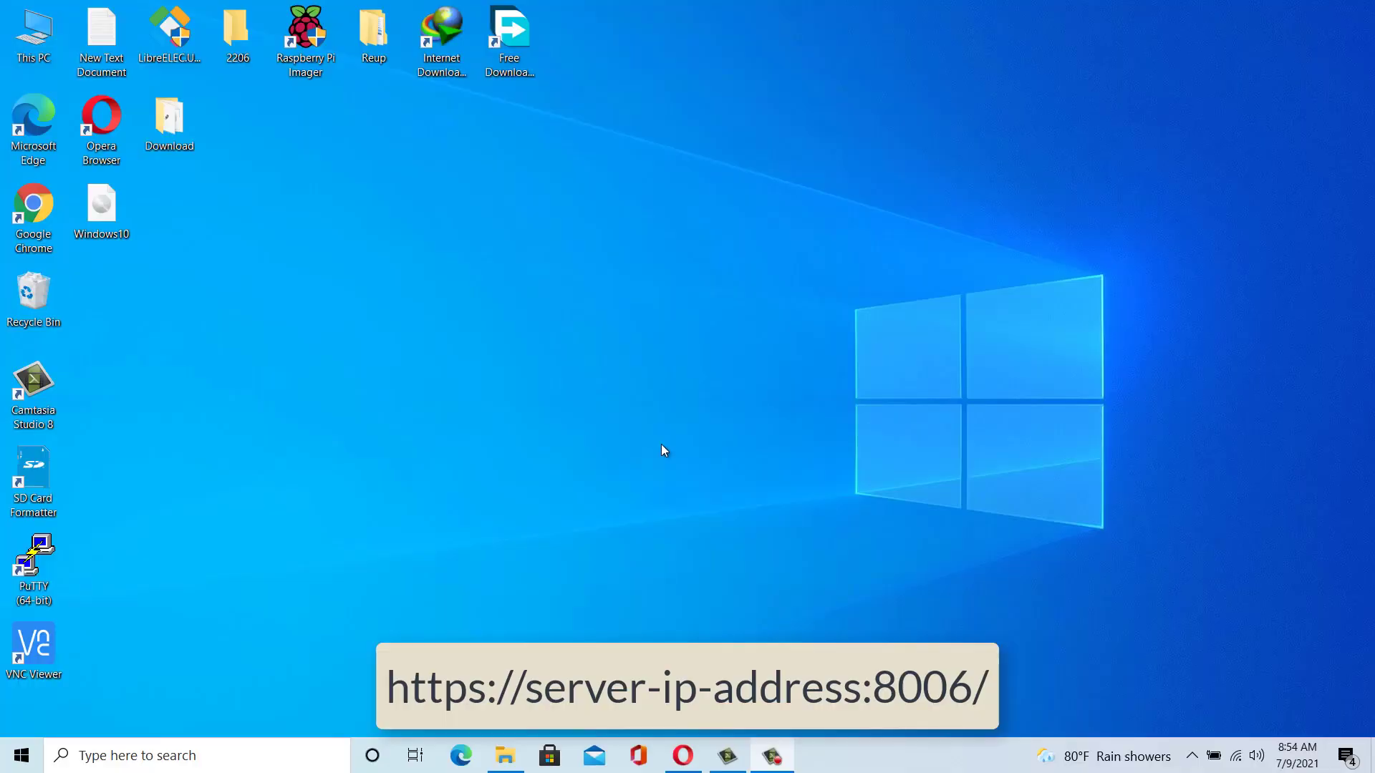
pyautogui.click(685, 757)
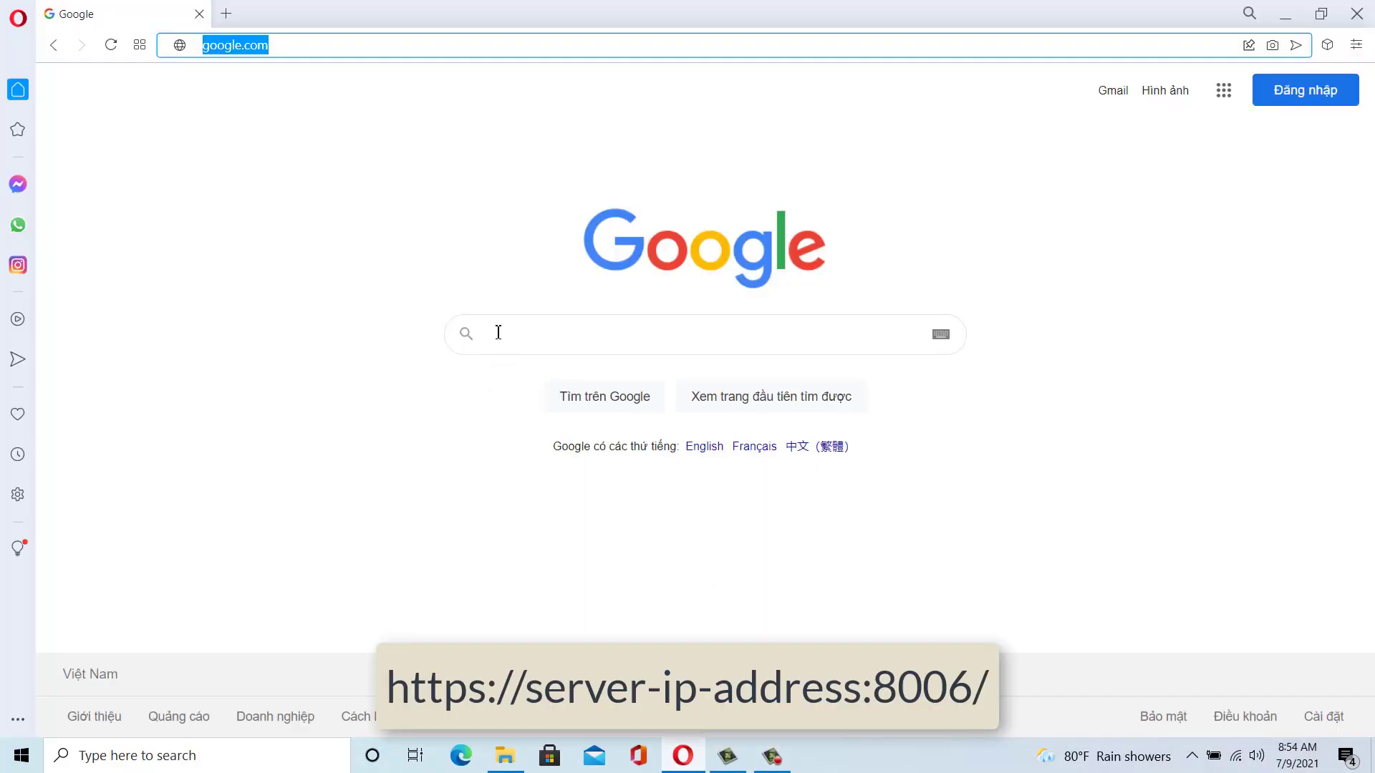
pyautogui.write('https://192.168.1.22:8006/')
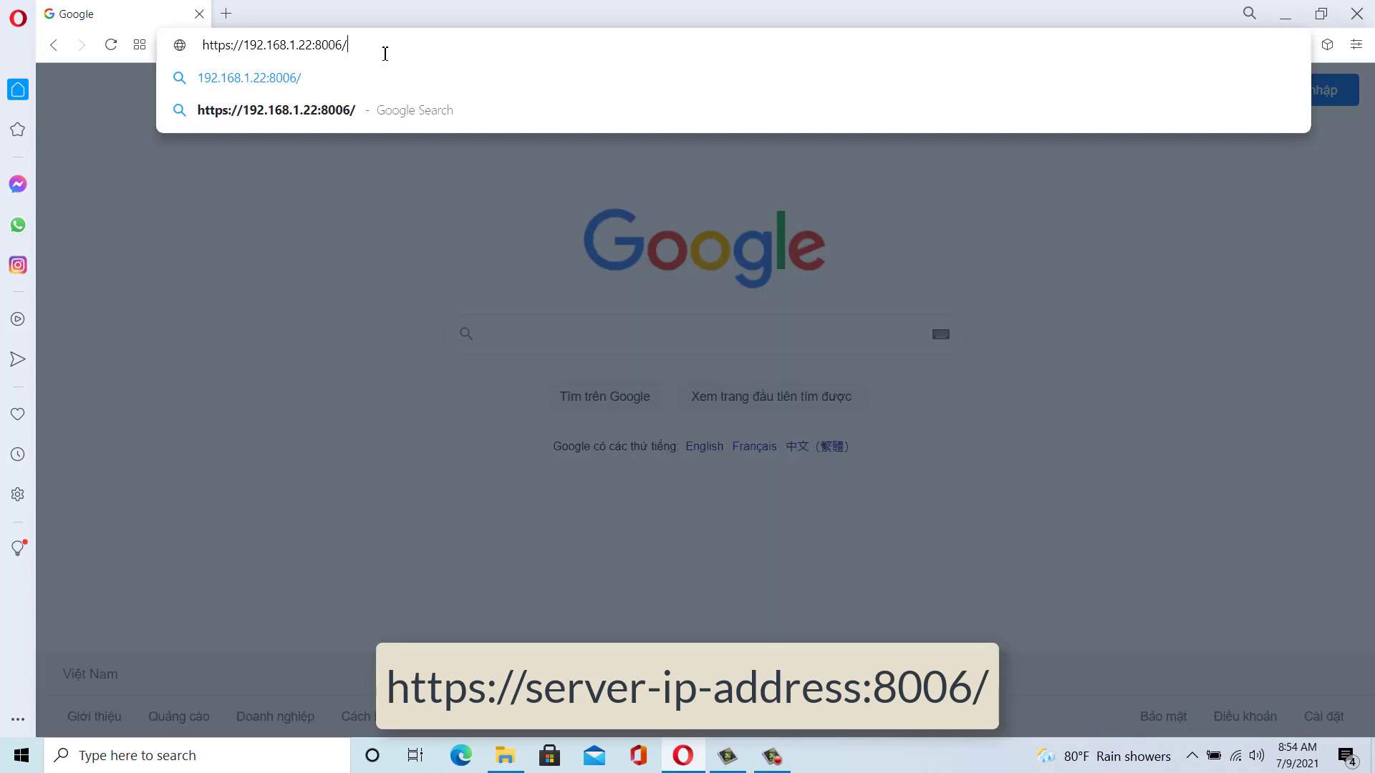
pyautogui.press('Return')
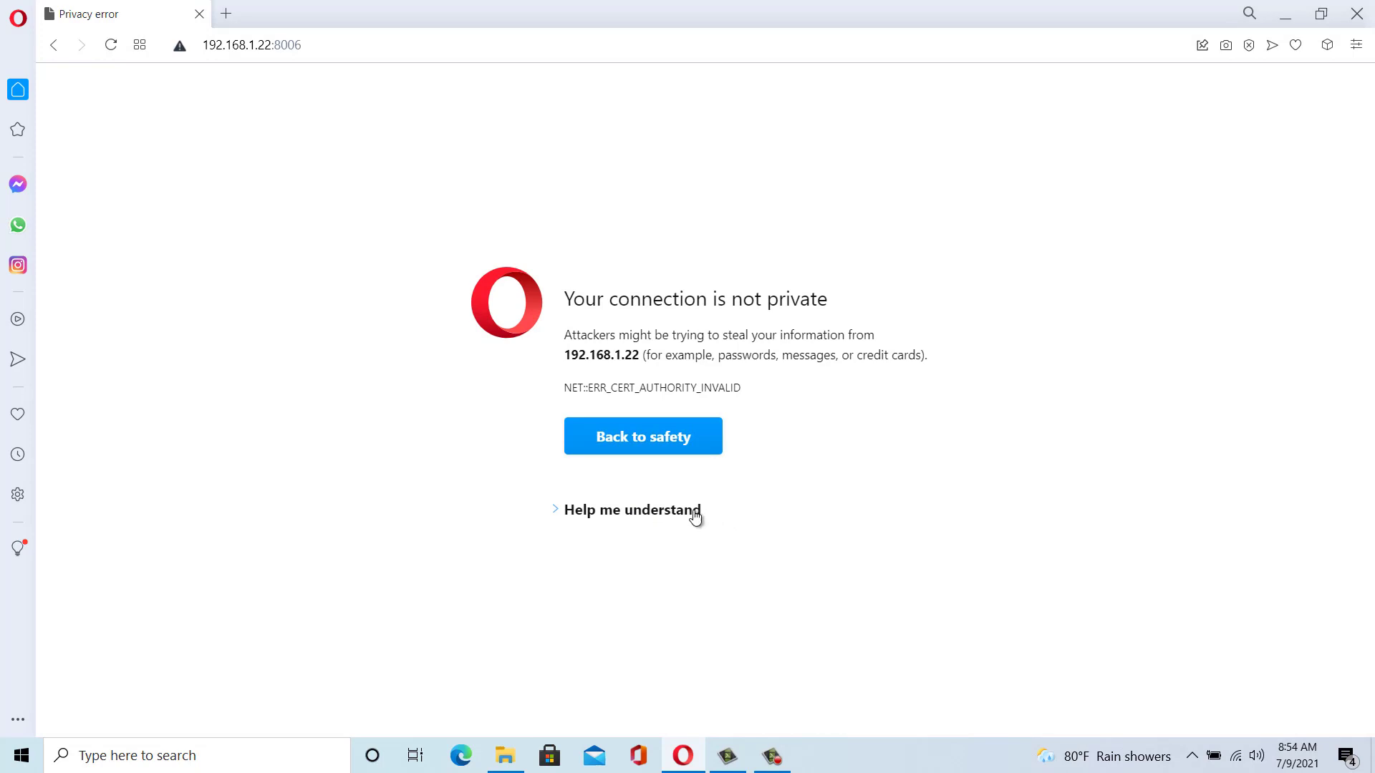
pyautogui.click(634, 511)
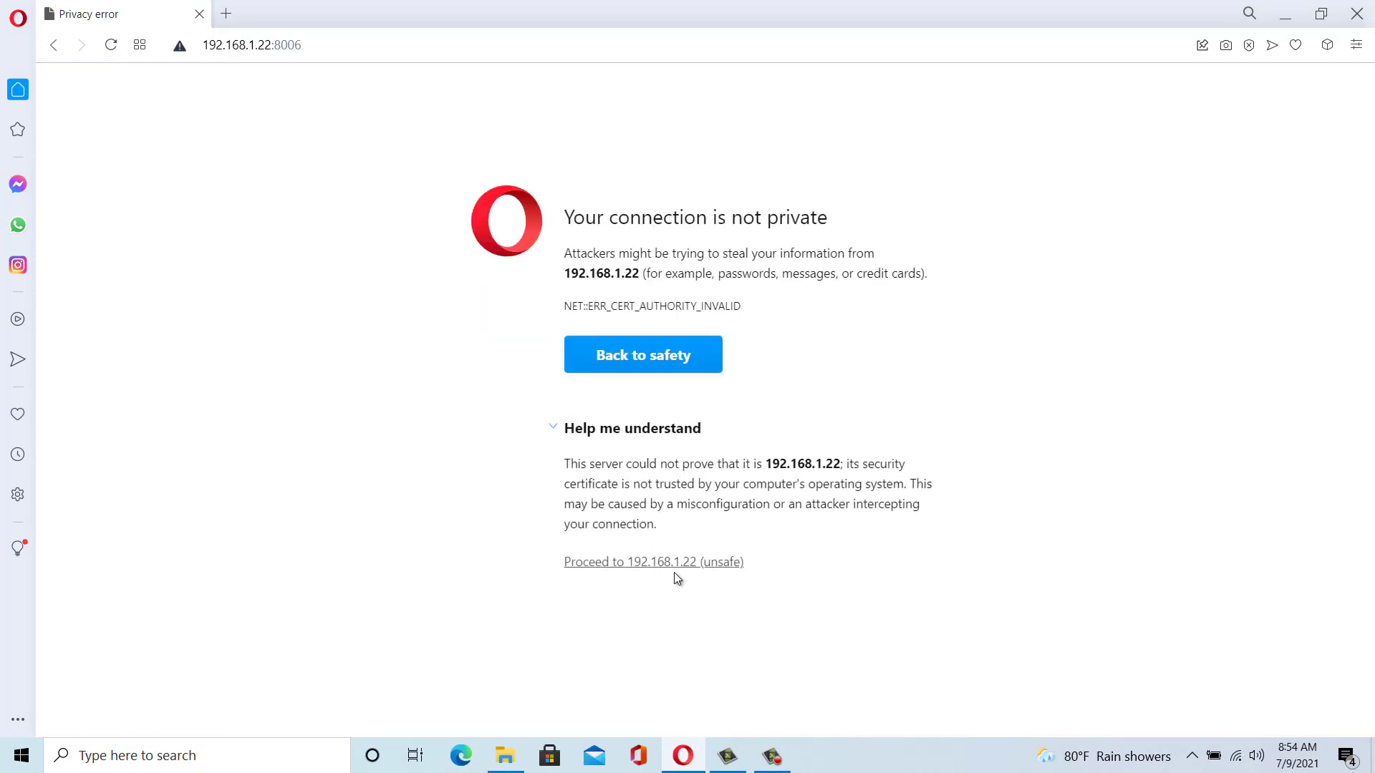
pyautogui.click(676, 563)
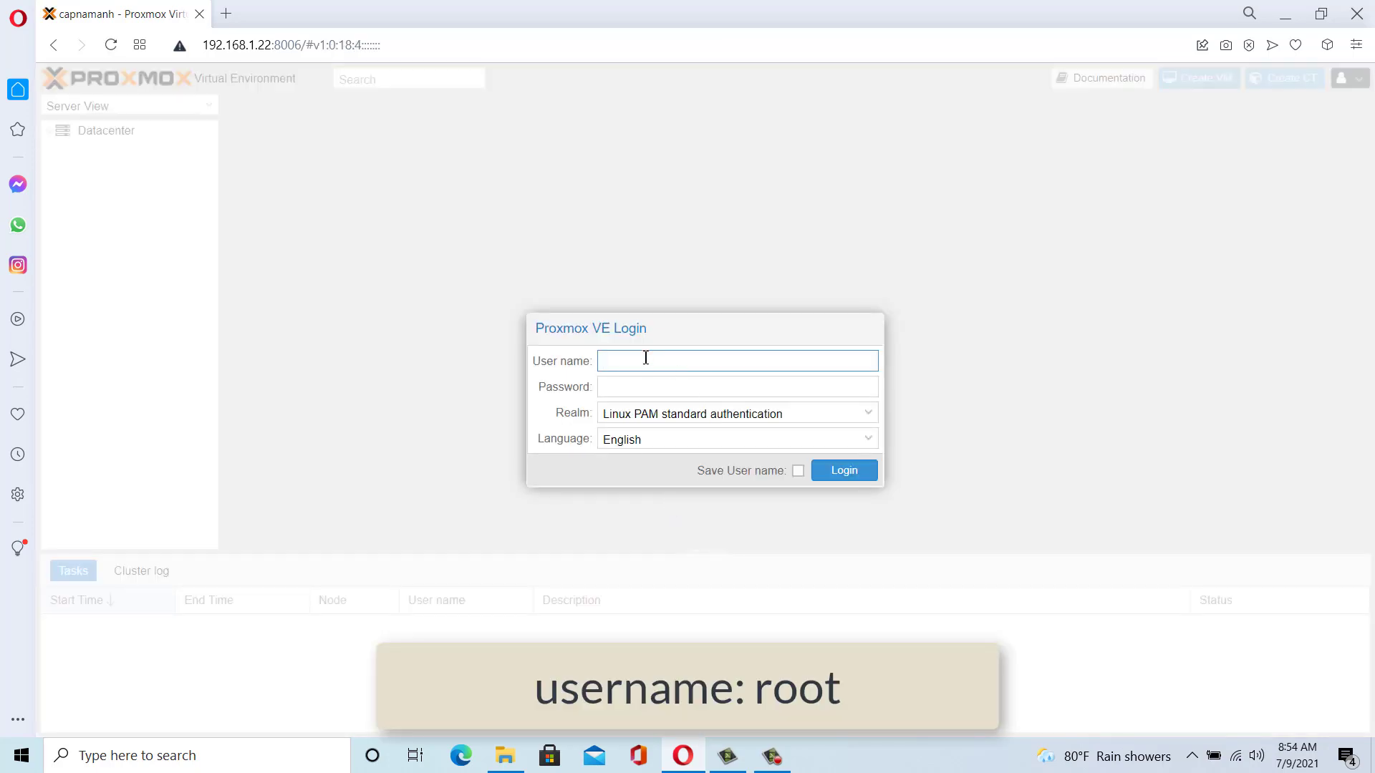
# Log in as root and dismiss the No valid subscription notice.
pyautogui.press('Tab')
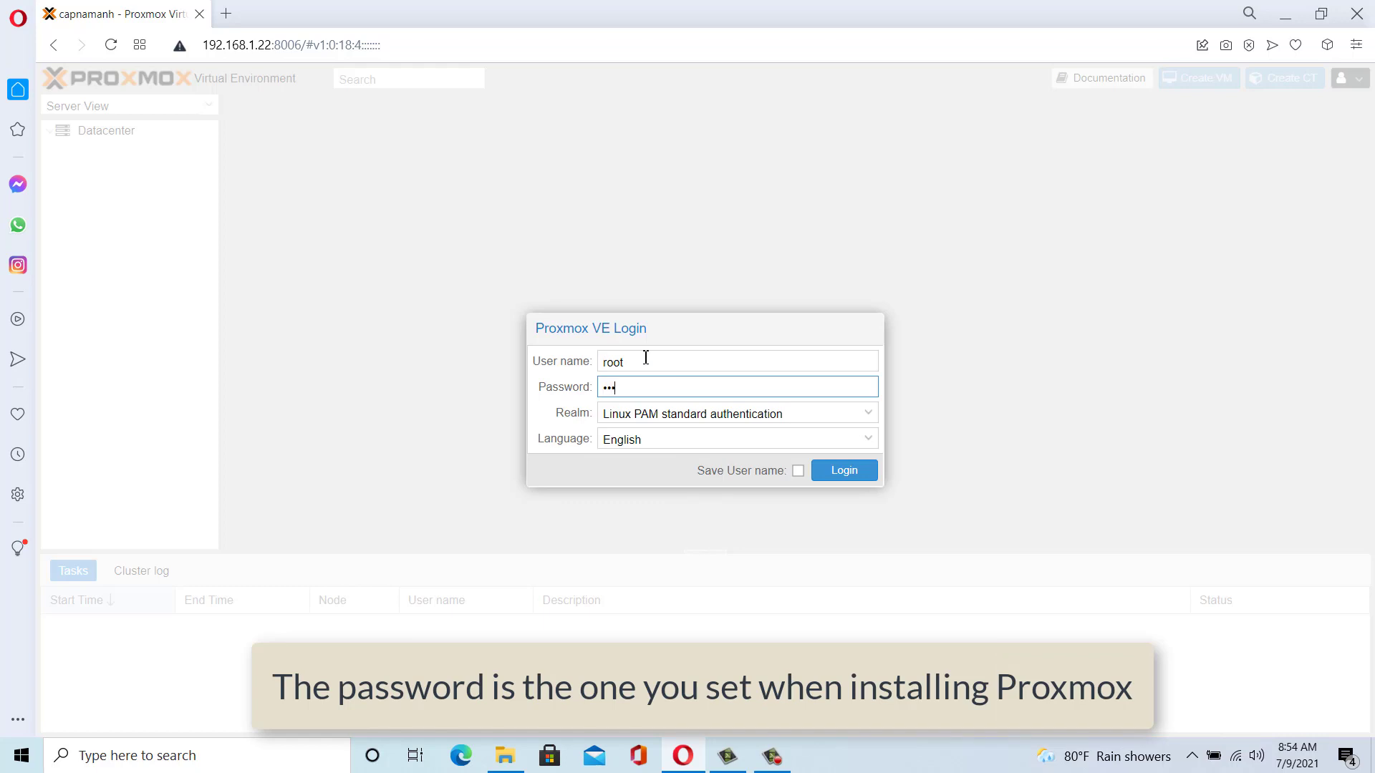
pyautogui.write('•')
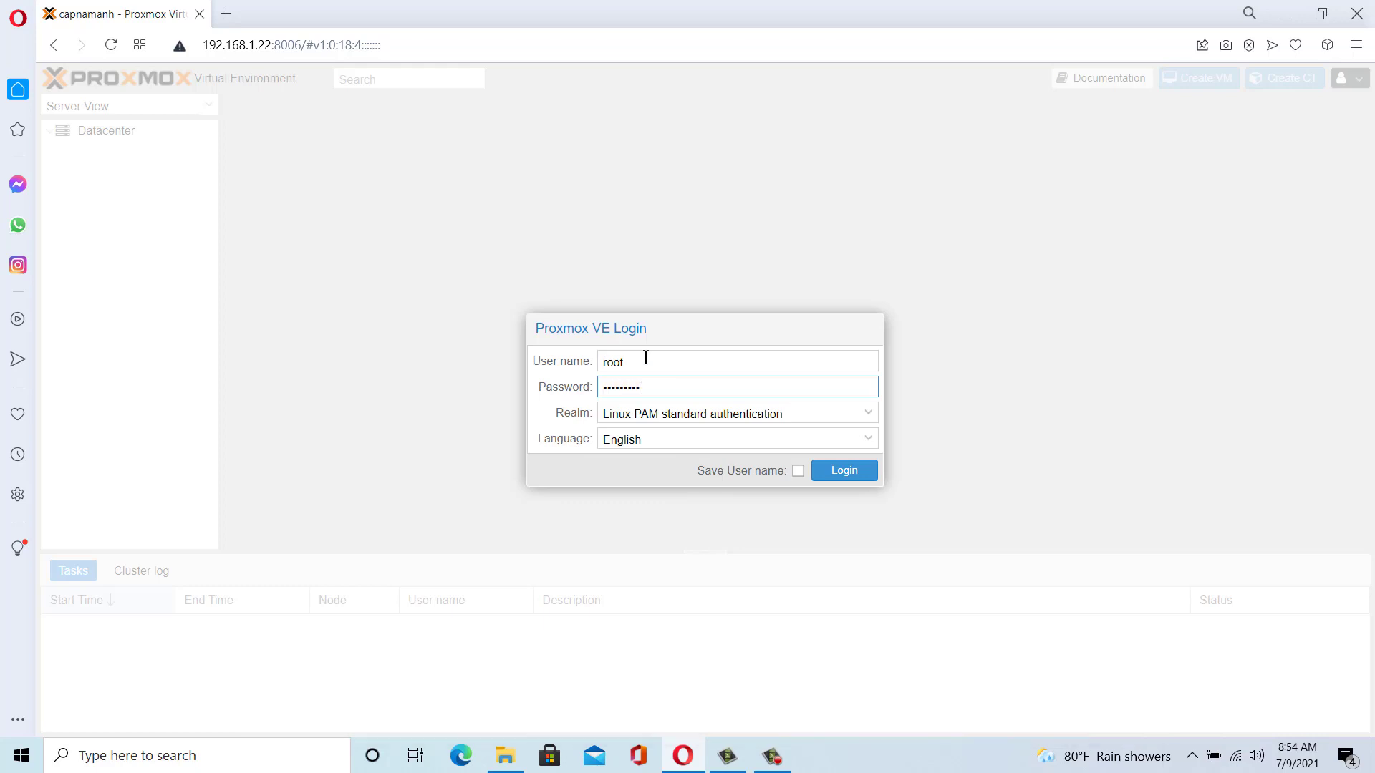
pyautogui.click(845, 471)
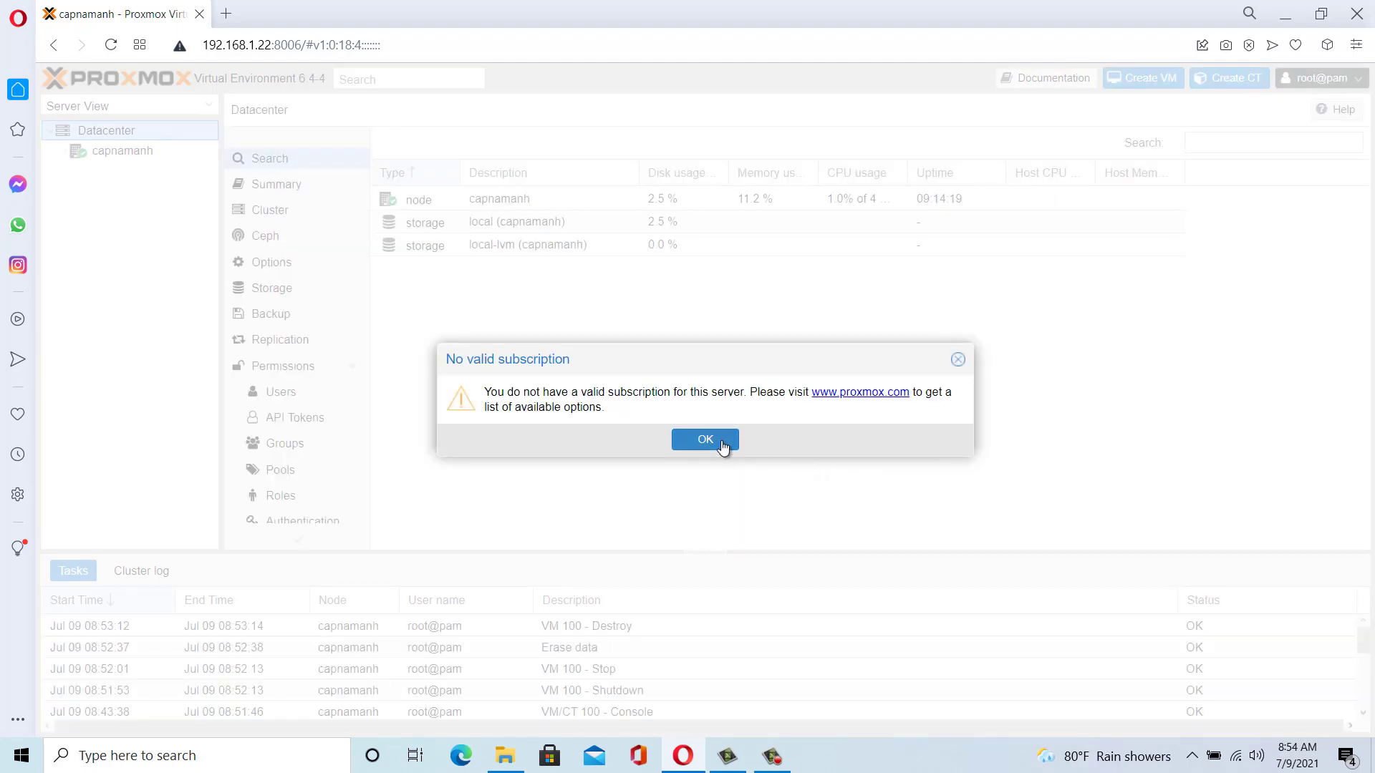
pyautogui.click(705, 438)
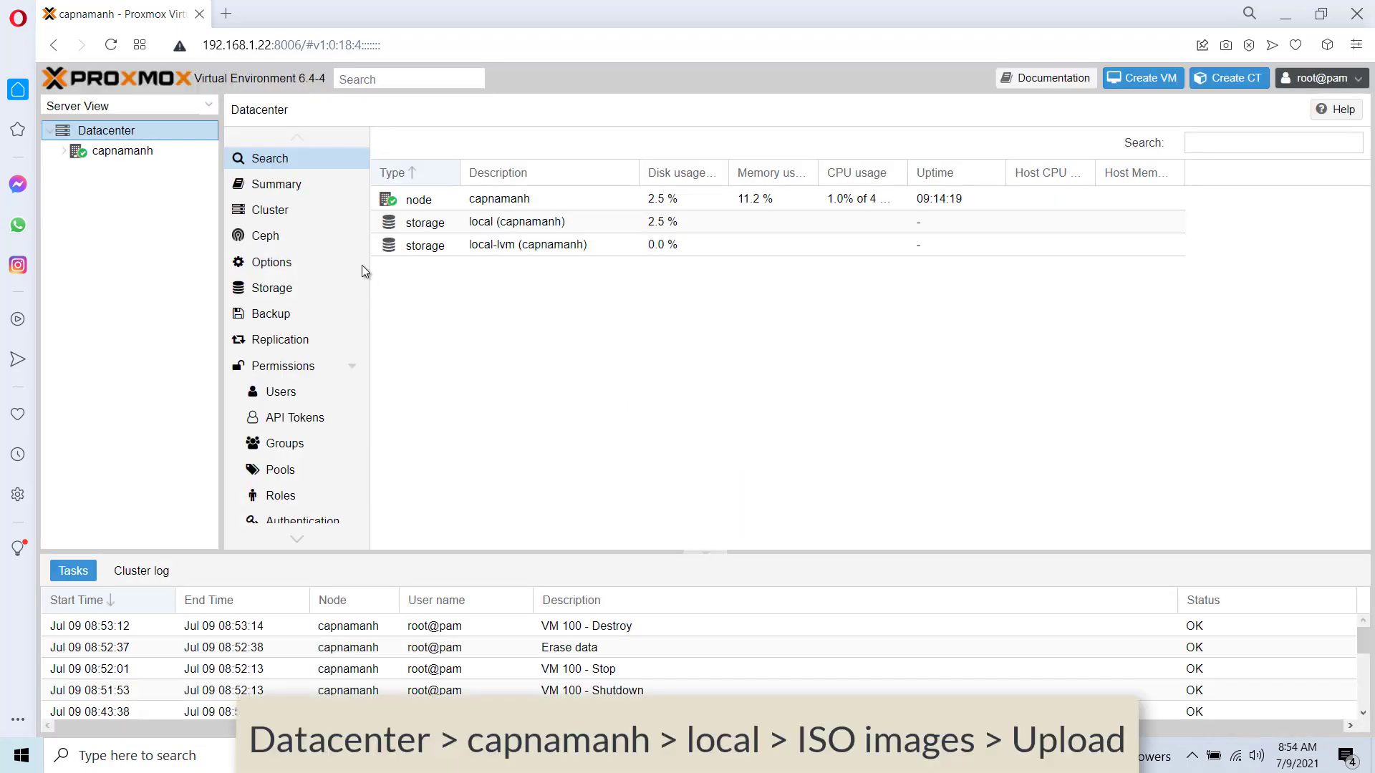
# Show the ISO Images list of node capnamanh's local storage.
pyautogui.click(123, 150)
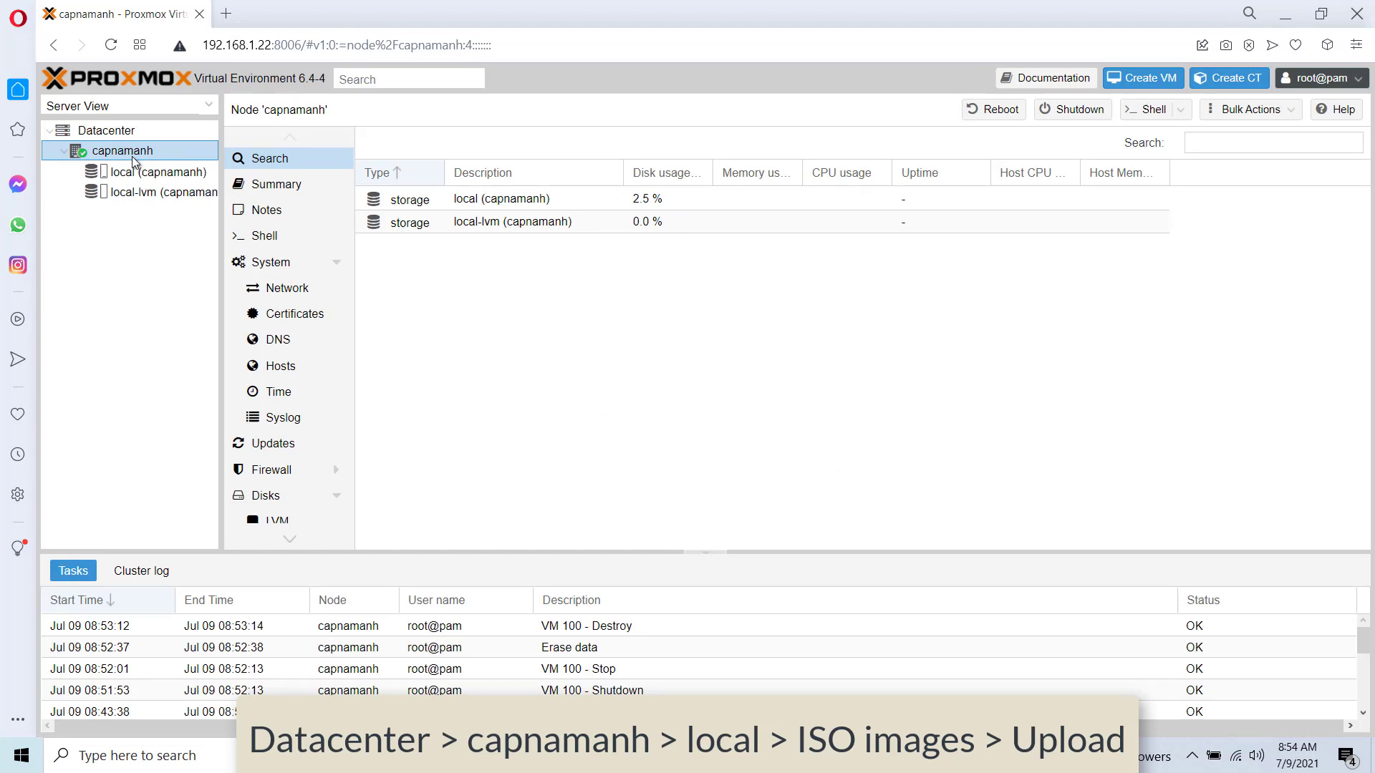
pyautogui.click(156, 172)
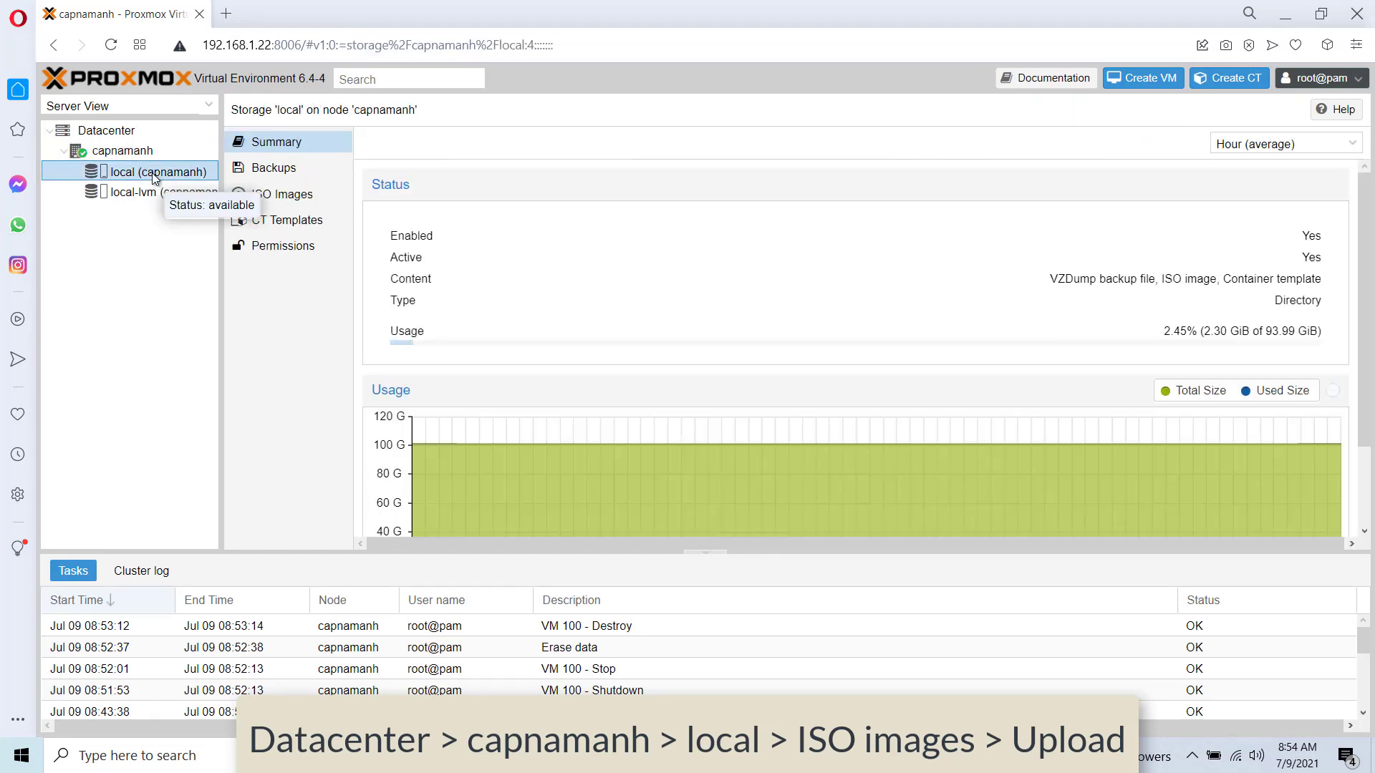
pyautogui.click(288, 196)
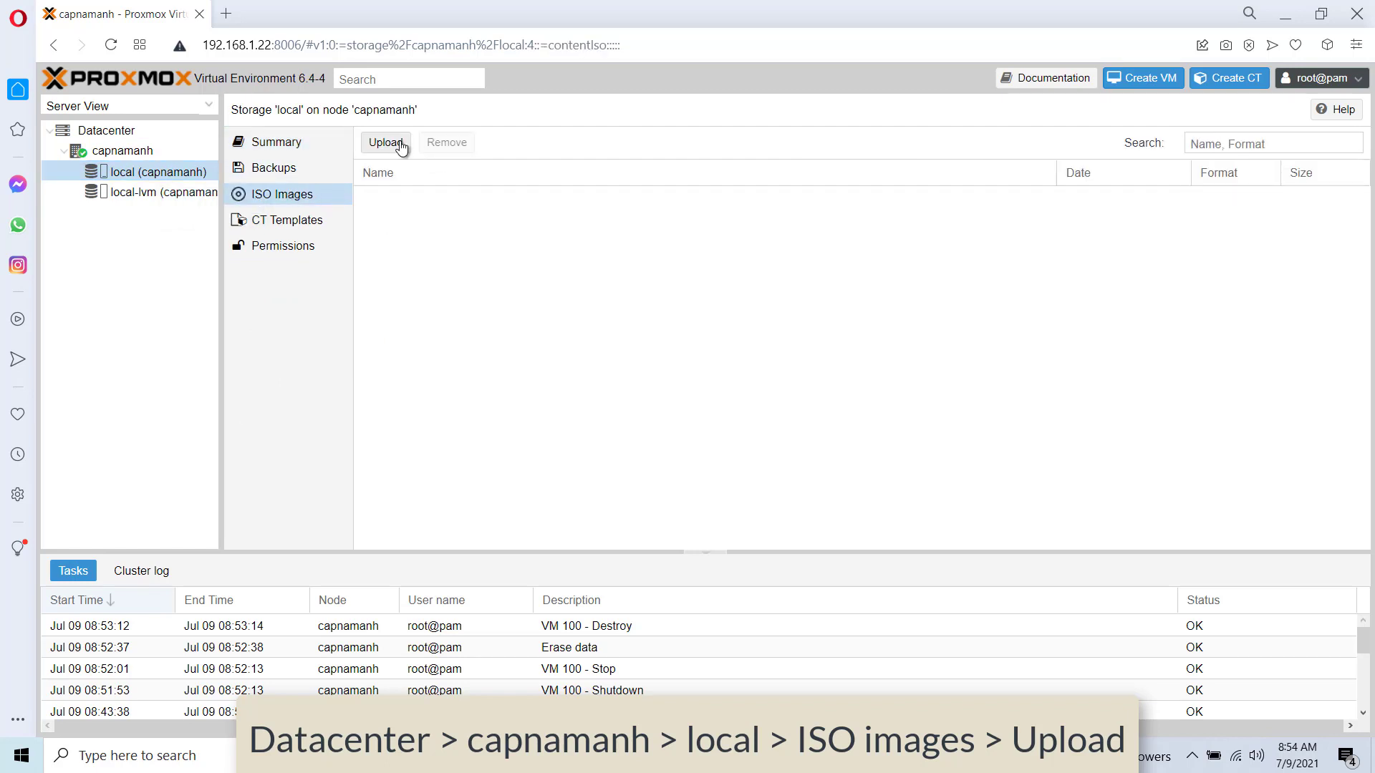
# Upload Windows10.iso as an ISO image to local storage.
pyautogui.click(402, 148)
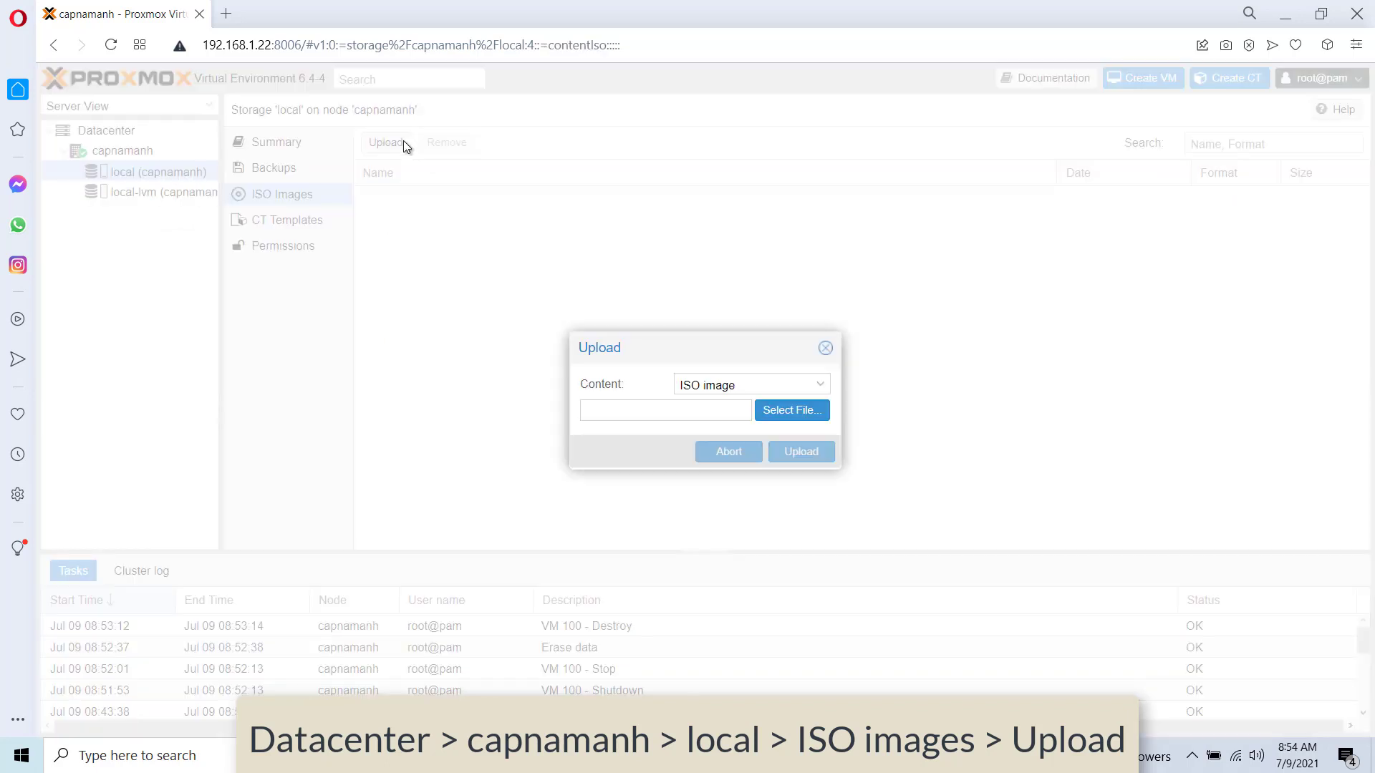
pyautogui.click(809, 411)
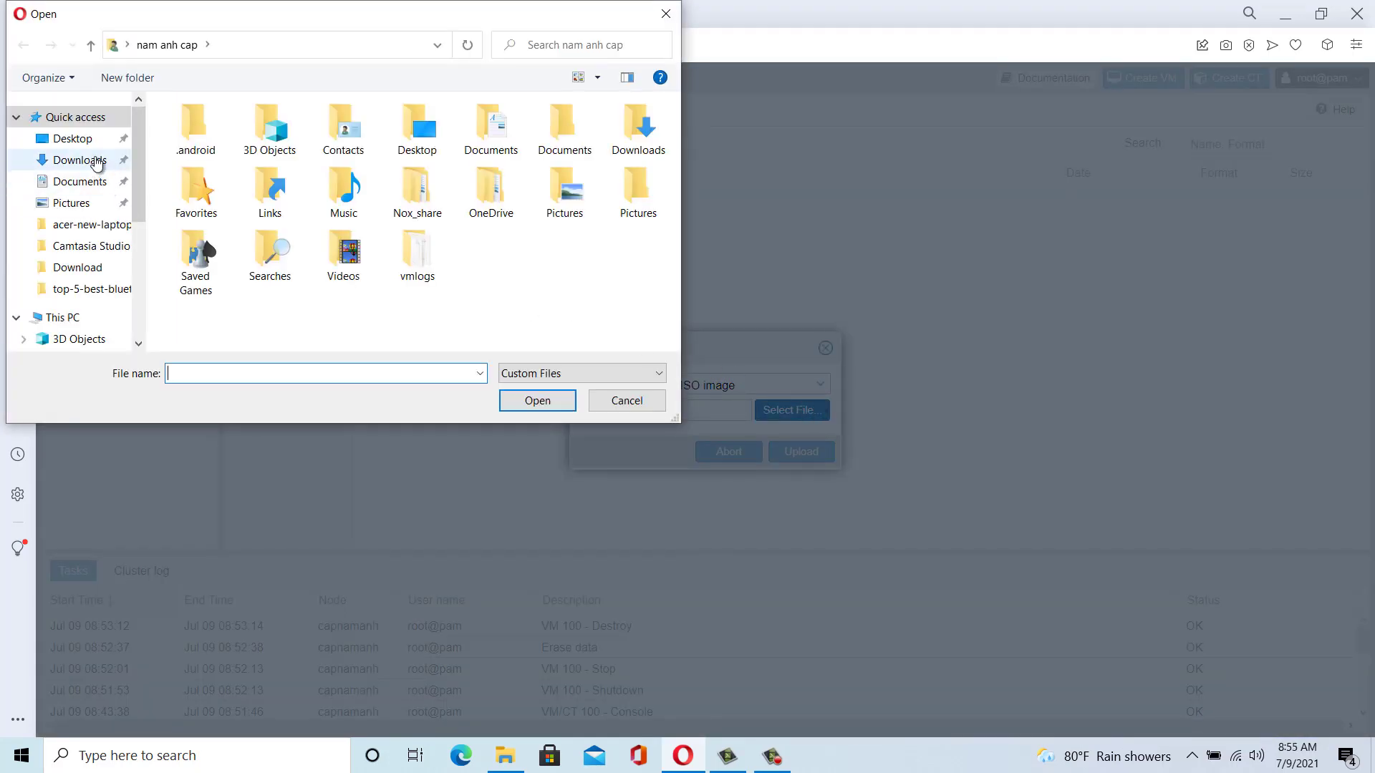
pyautogui.click(67, 139)
pyautogui.doubleClick(215, 195)
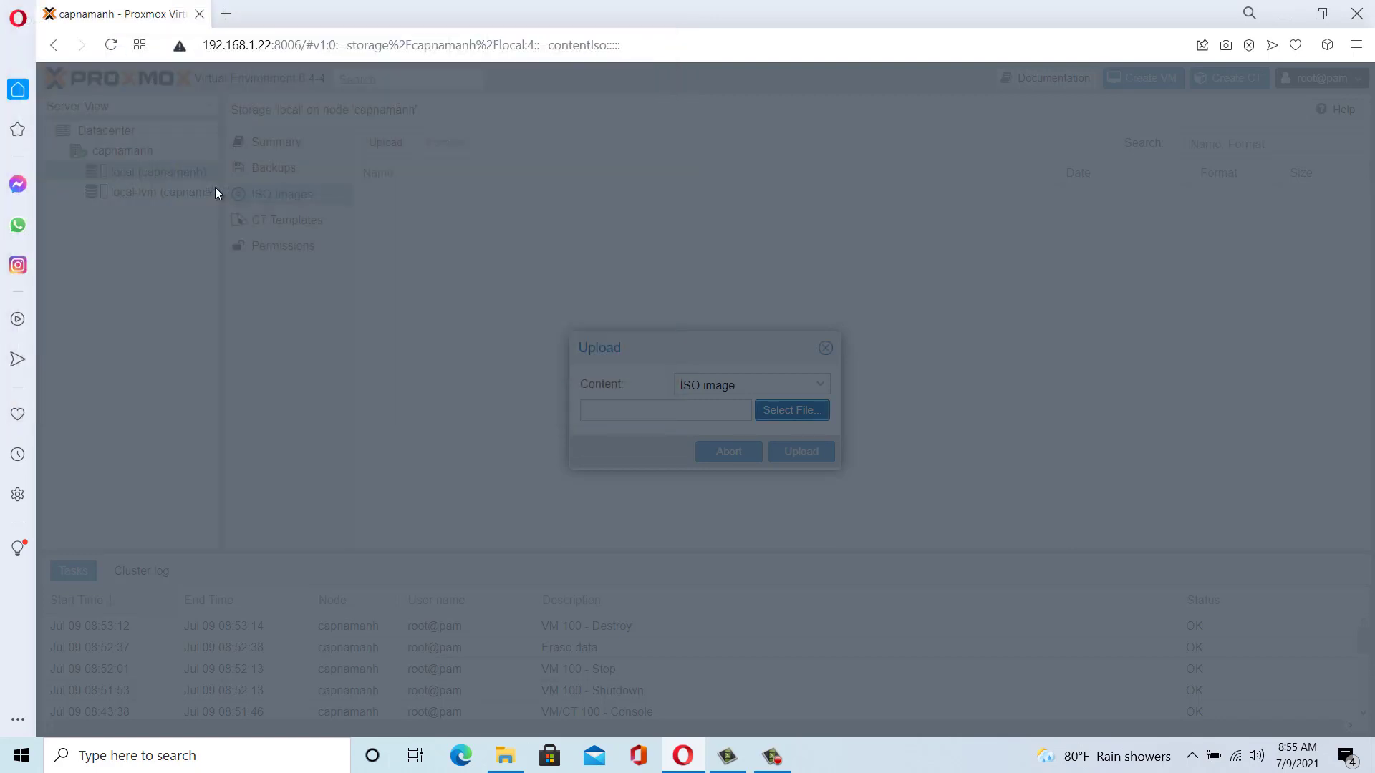
pyautogui.click(802, 452)
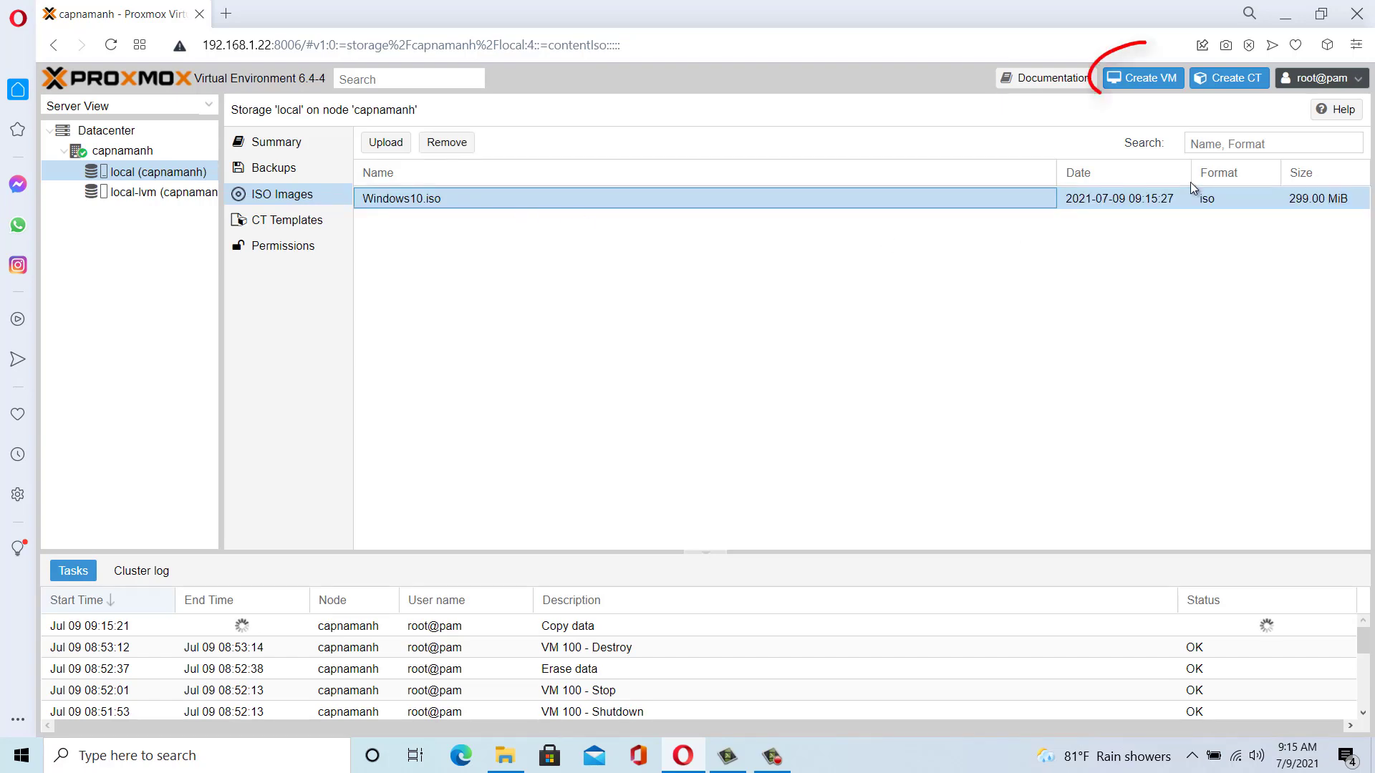
# Name the new VM windows10 and boot it from Windows10.iso with guest type Microsoft Windows.
pyautogui.click(1146, 78)
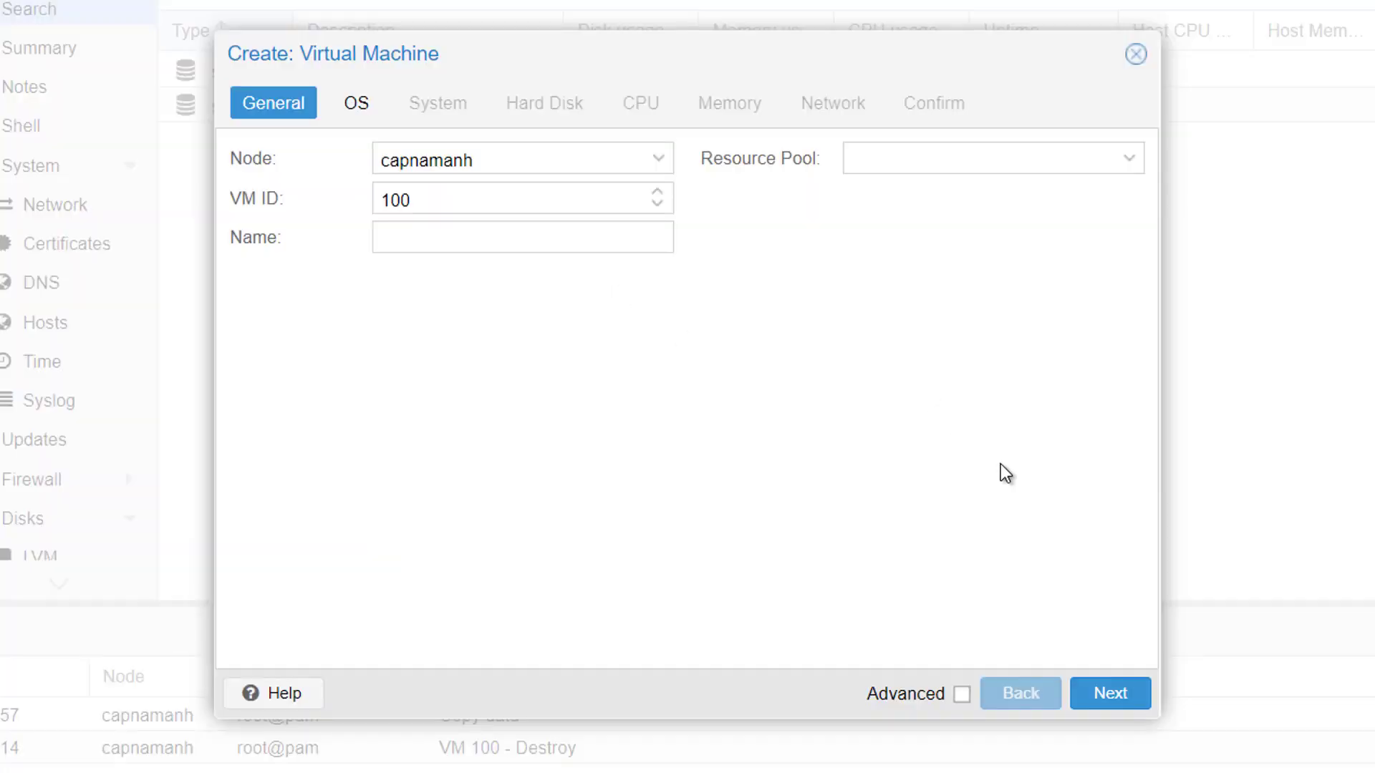
pyautogui.click(552, 234)
pyautogui.write('wi')
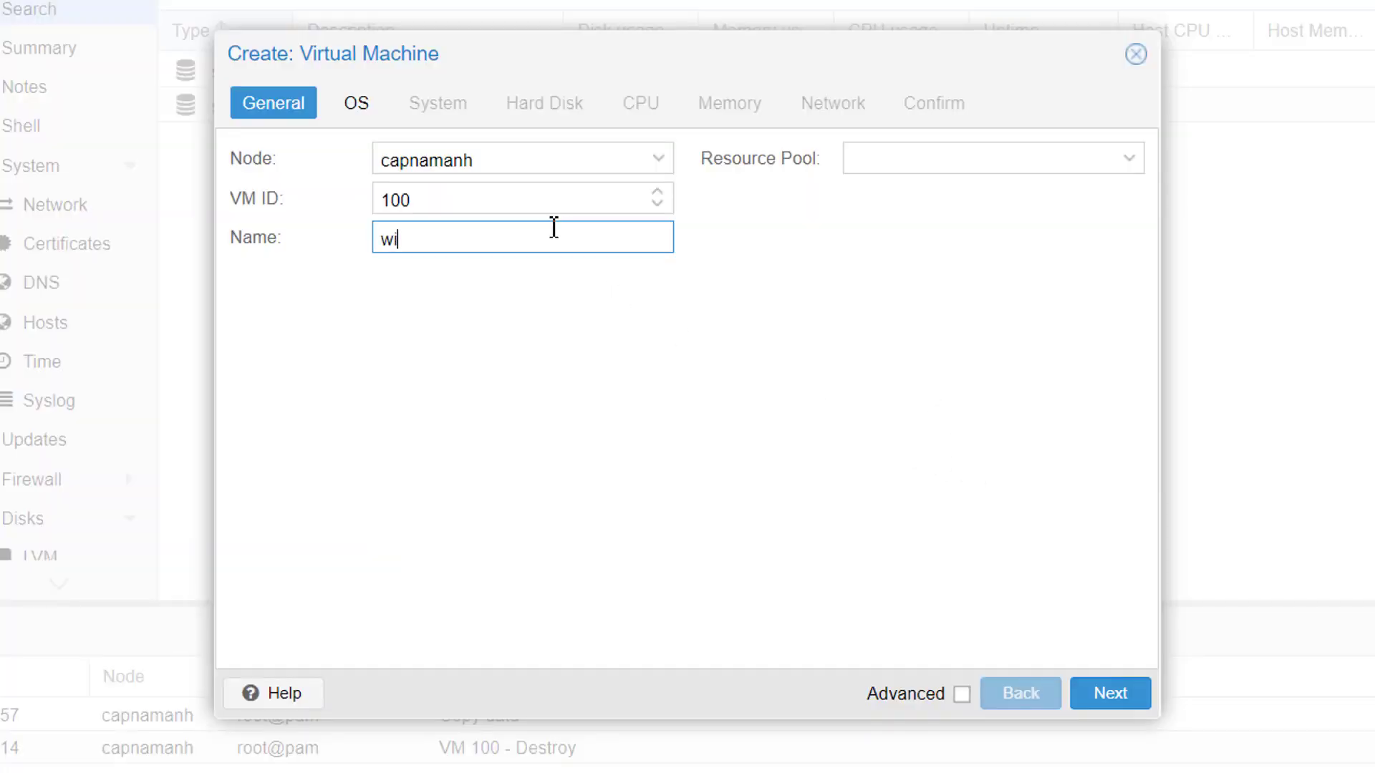
pyautogui.write('ndows10')
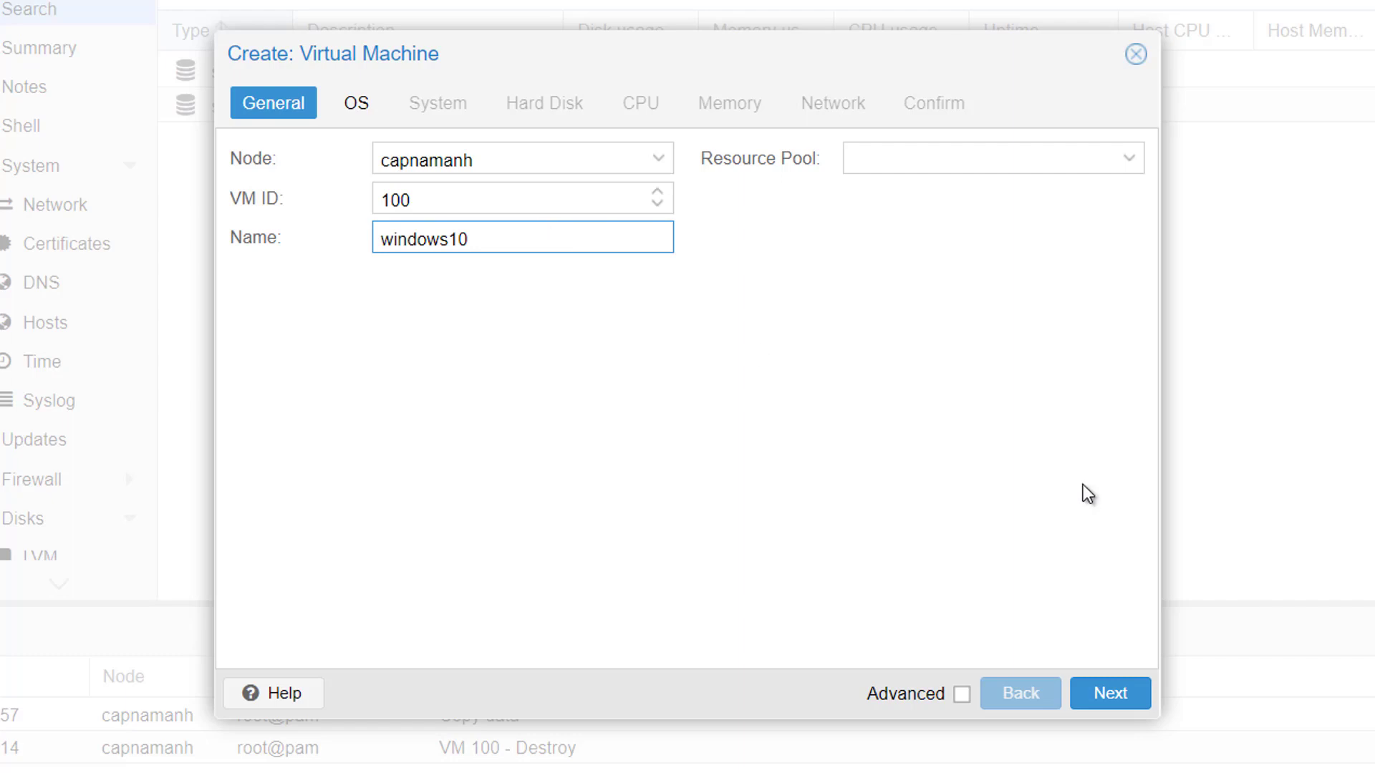
pyautogui.click(1117, 693)
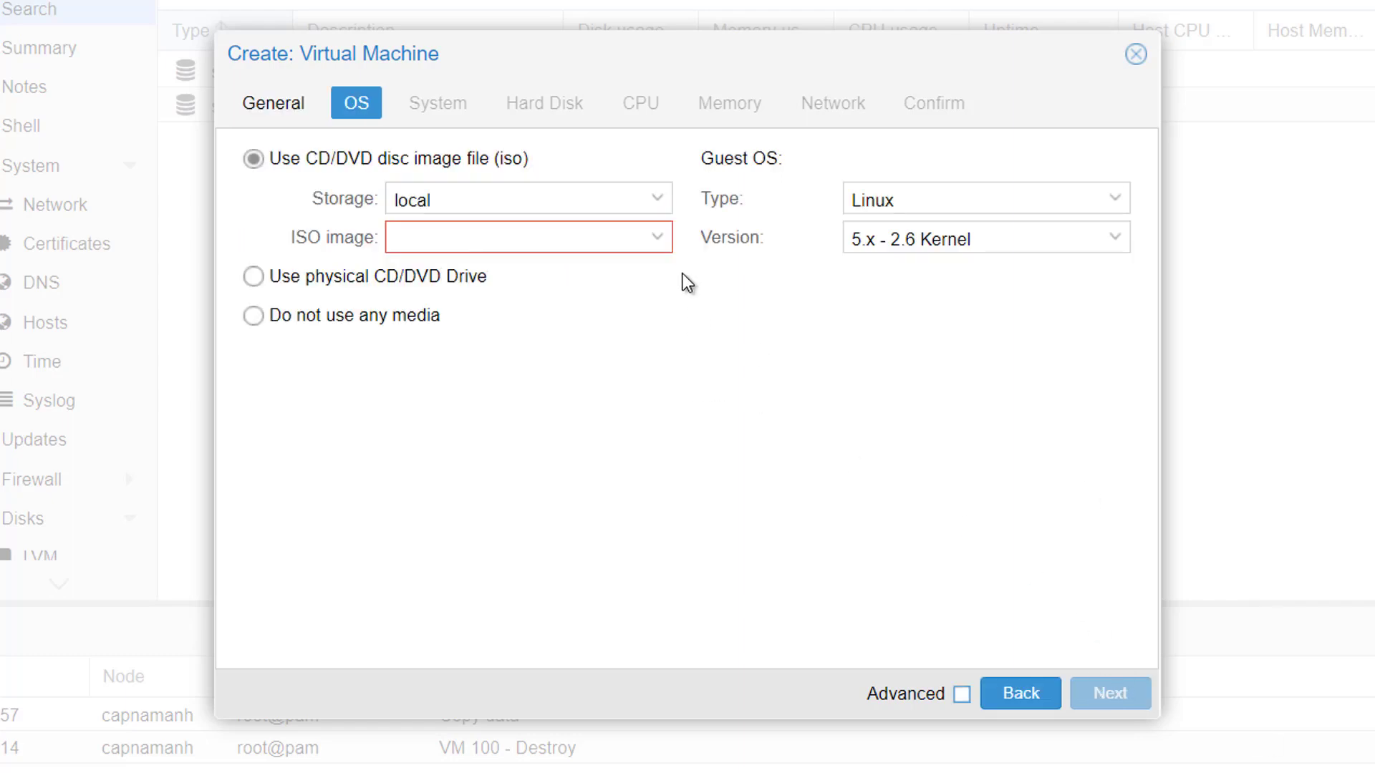
pyautogui.click(658, 236)
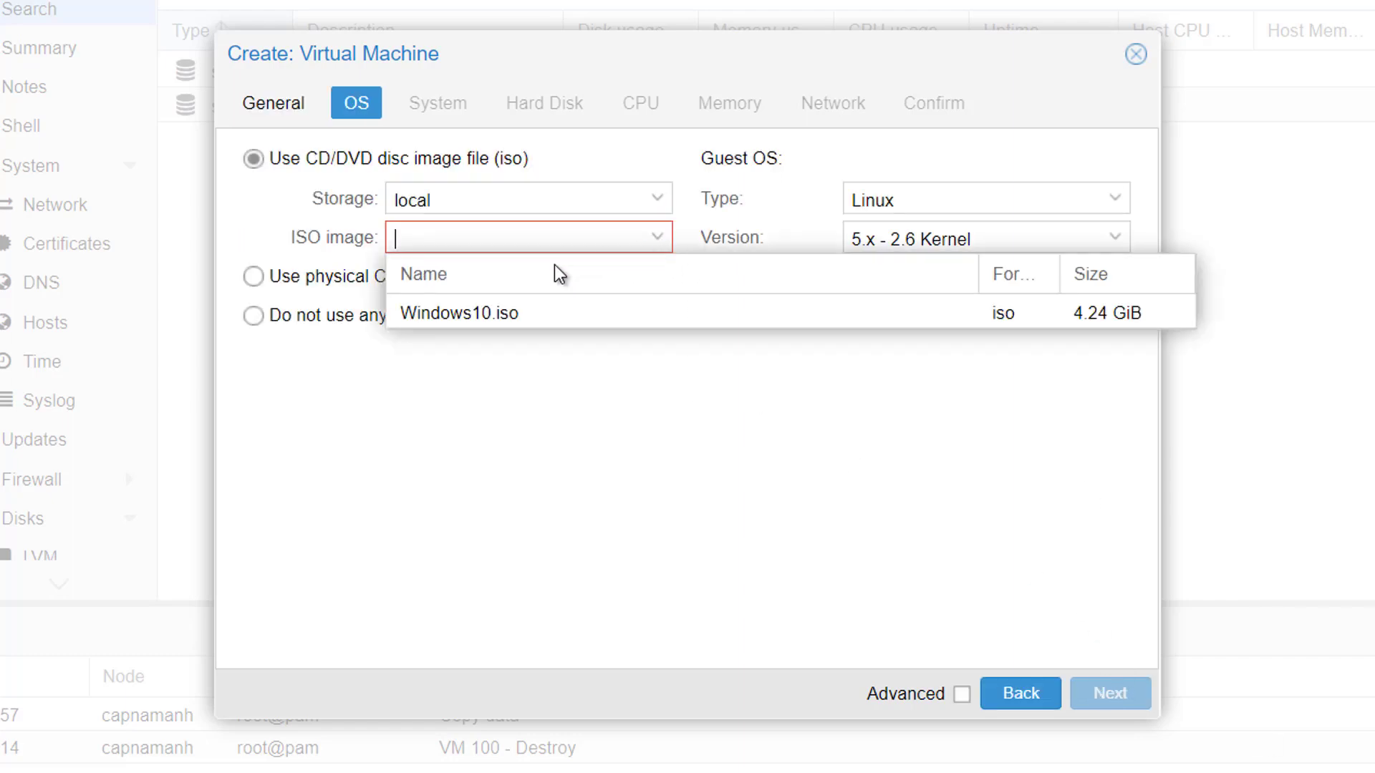
pyautogui.click(529, 306)
pyautogui.click(1112, 201)
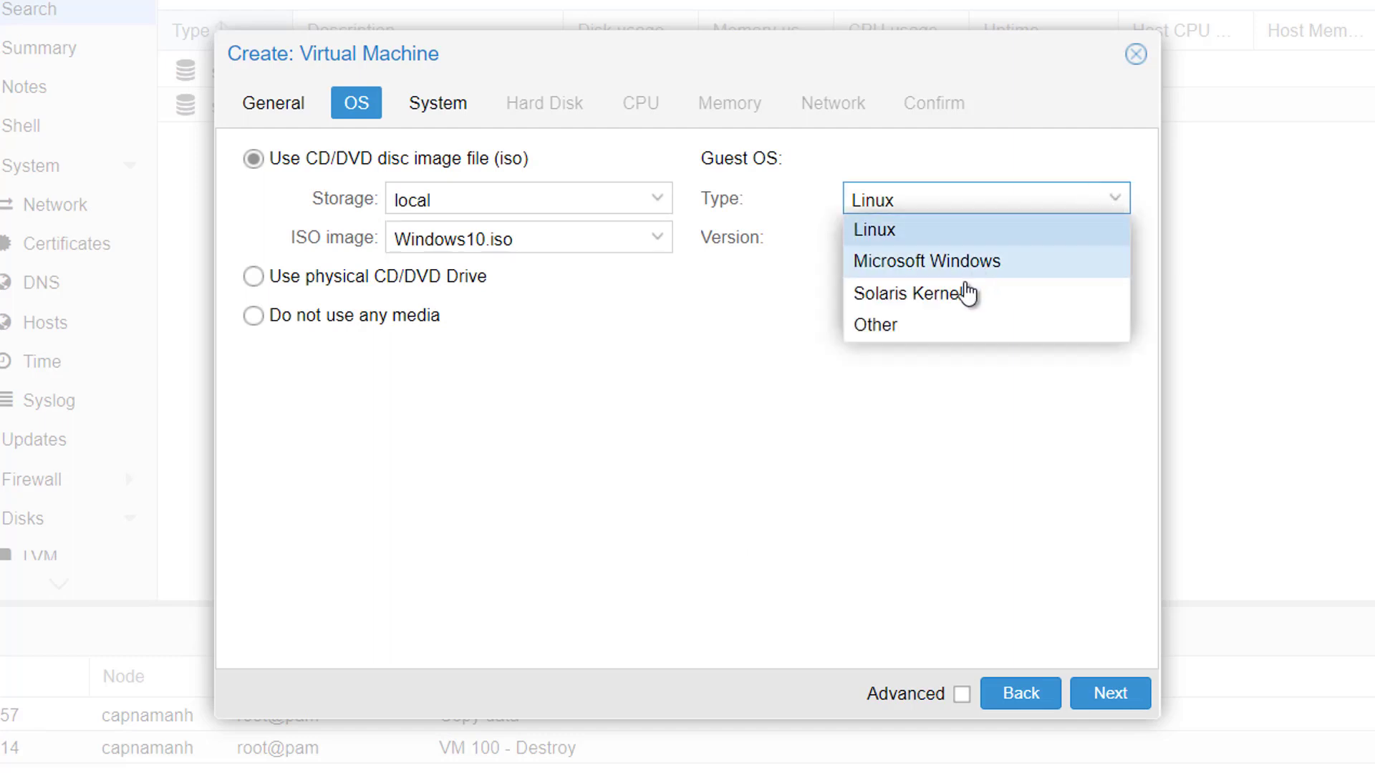
pyautogui.click(926, 261)
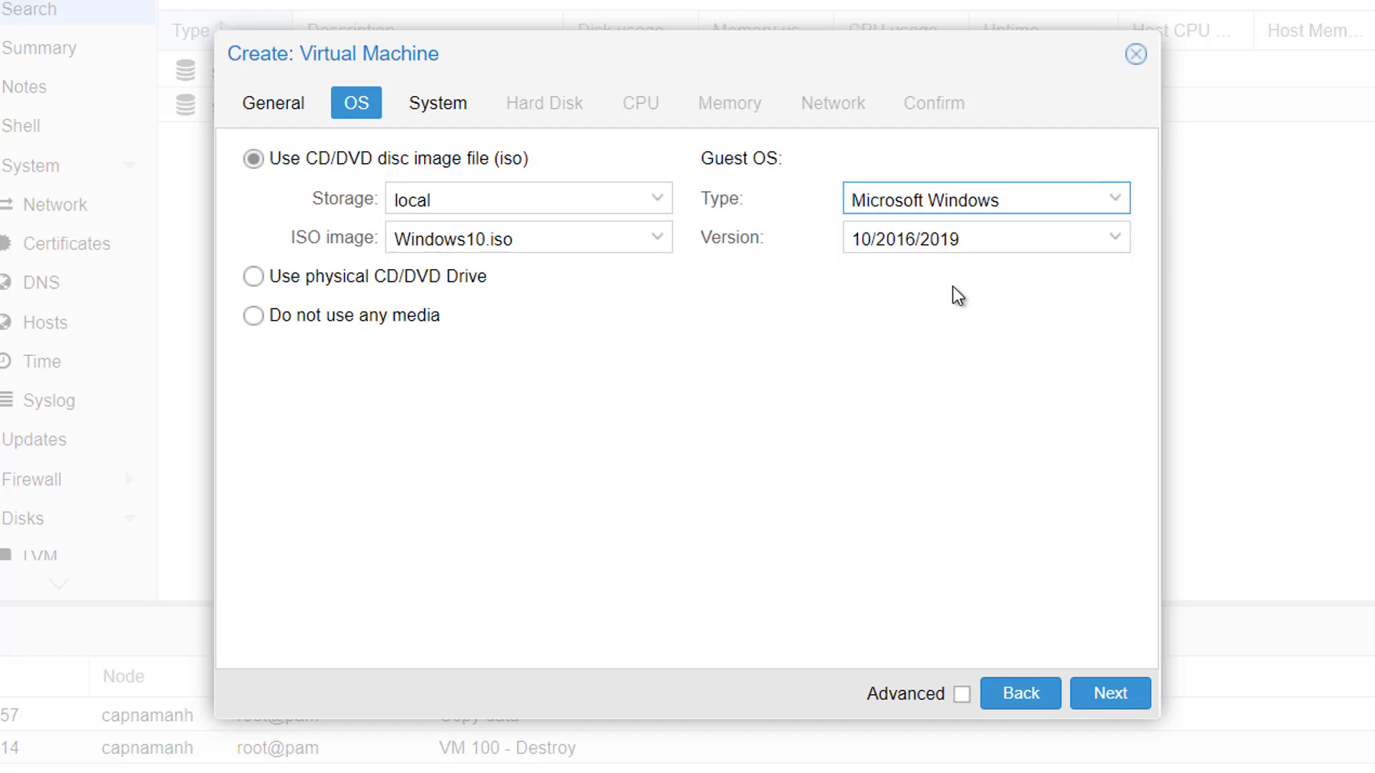
# Keep the default system settings and set the hard disk size to 50 GiB.
pyautogui.click(1110, 693)
pyautogui.click(1123, 697)
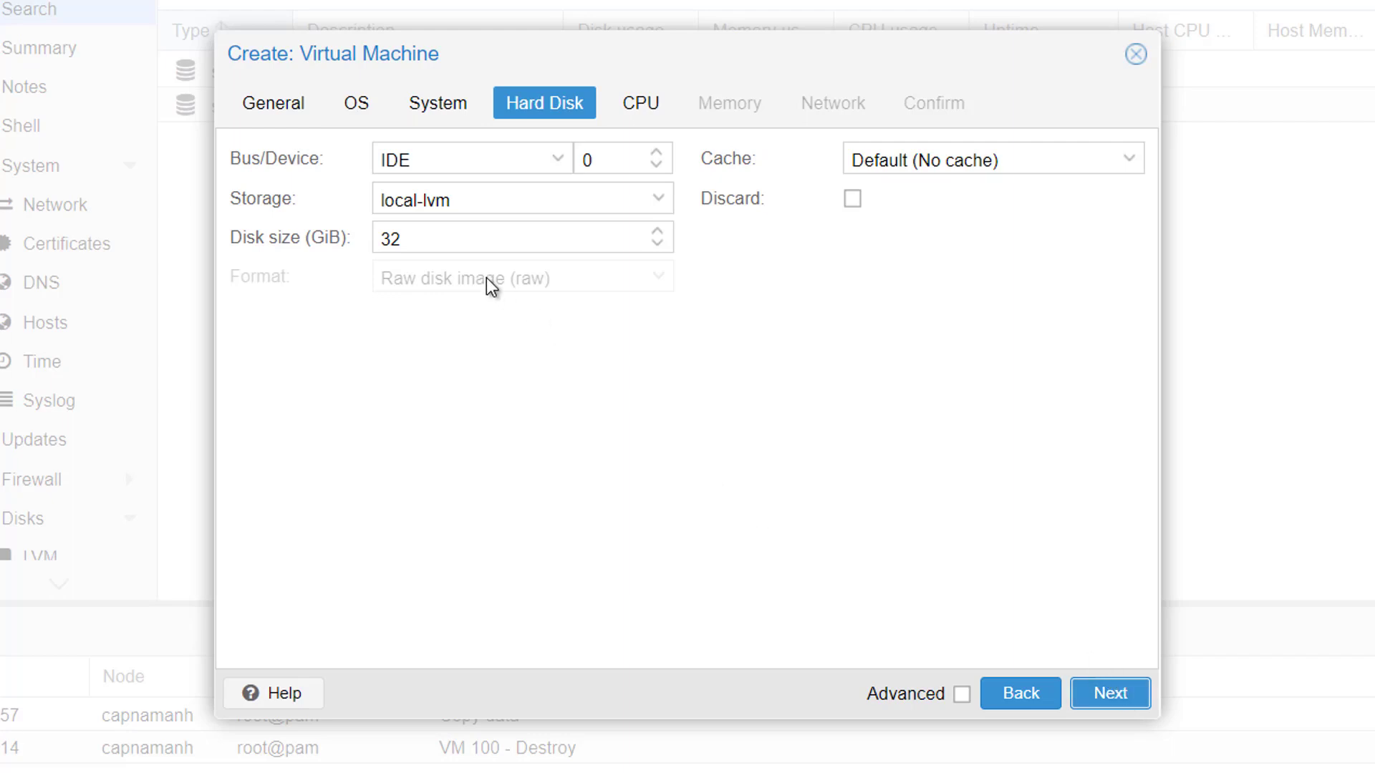
pyautogui.moveTo(421, 237); pyautogui.dragTo(375, 237)
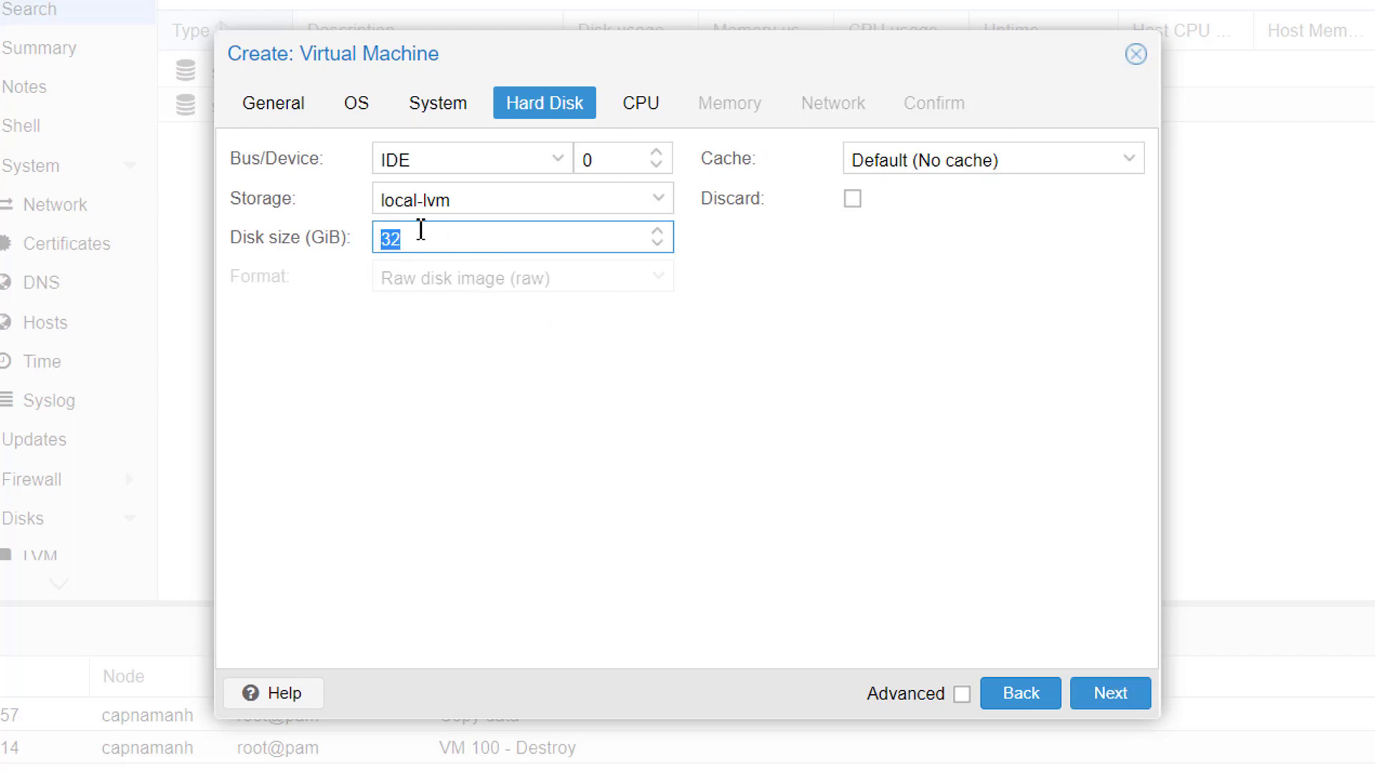
pyautogui.write('50')
pyautogui.click(1107, 692)
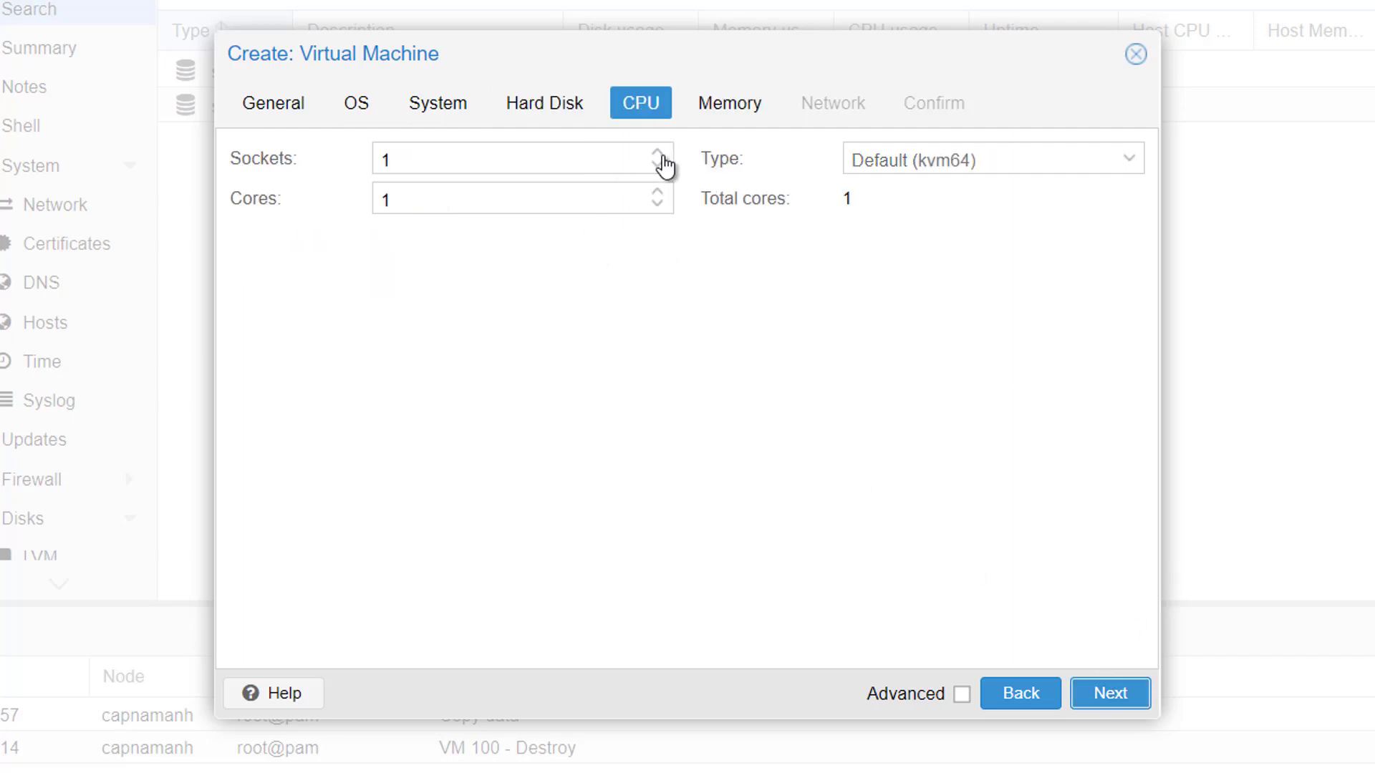
# Give the VM 2 sockets and 2 cores and 4096 MiB memory, then create it.
pyautogui.click(657, 194)
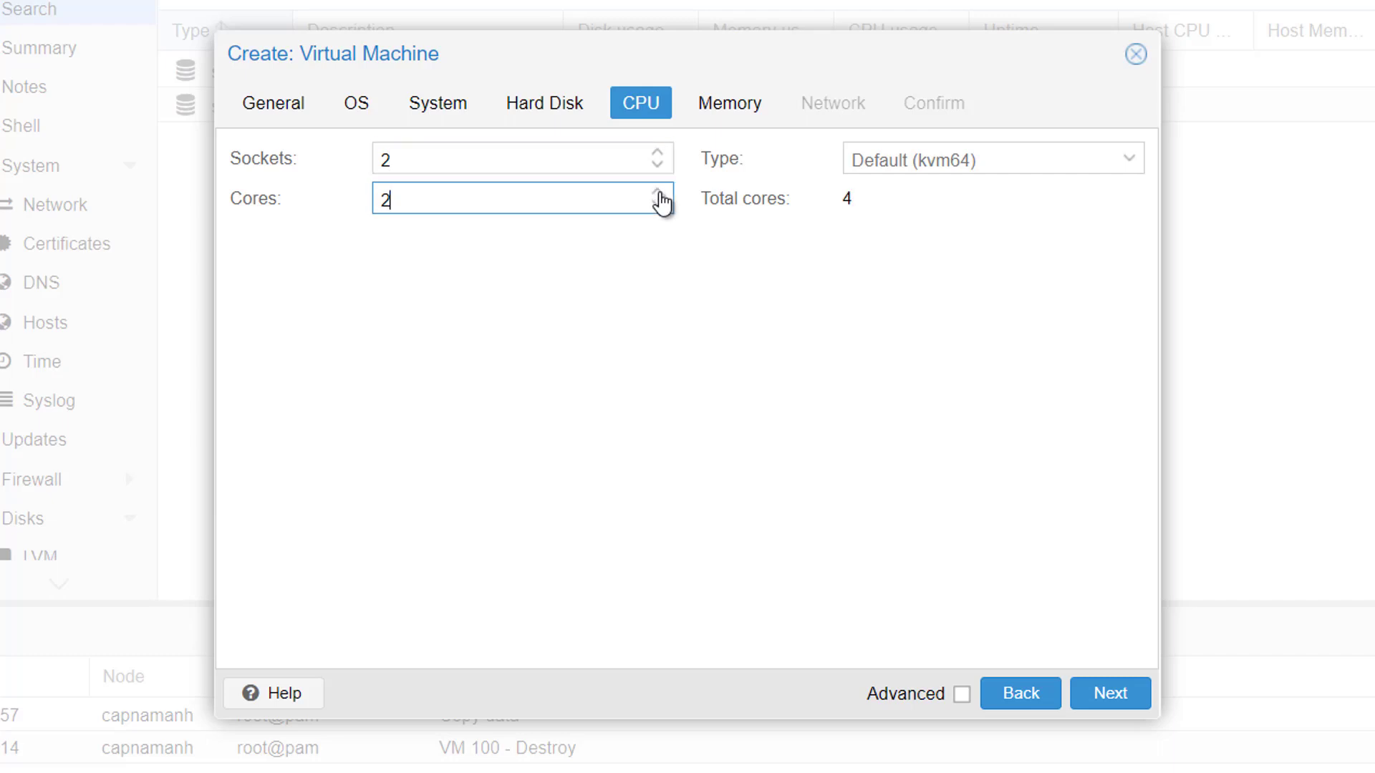
pyautogui.click(1117, 697)
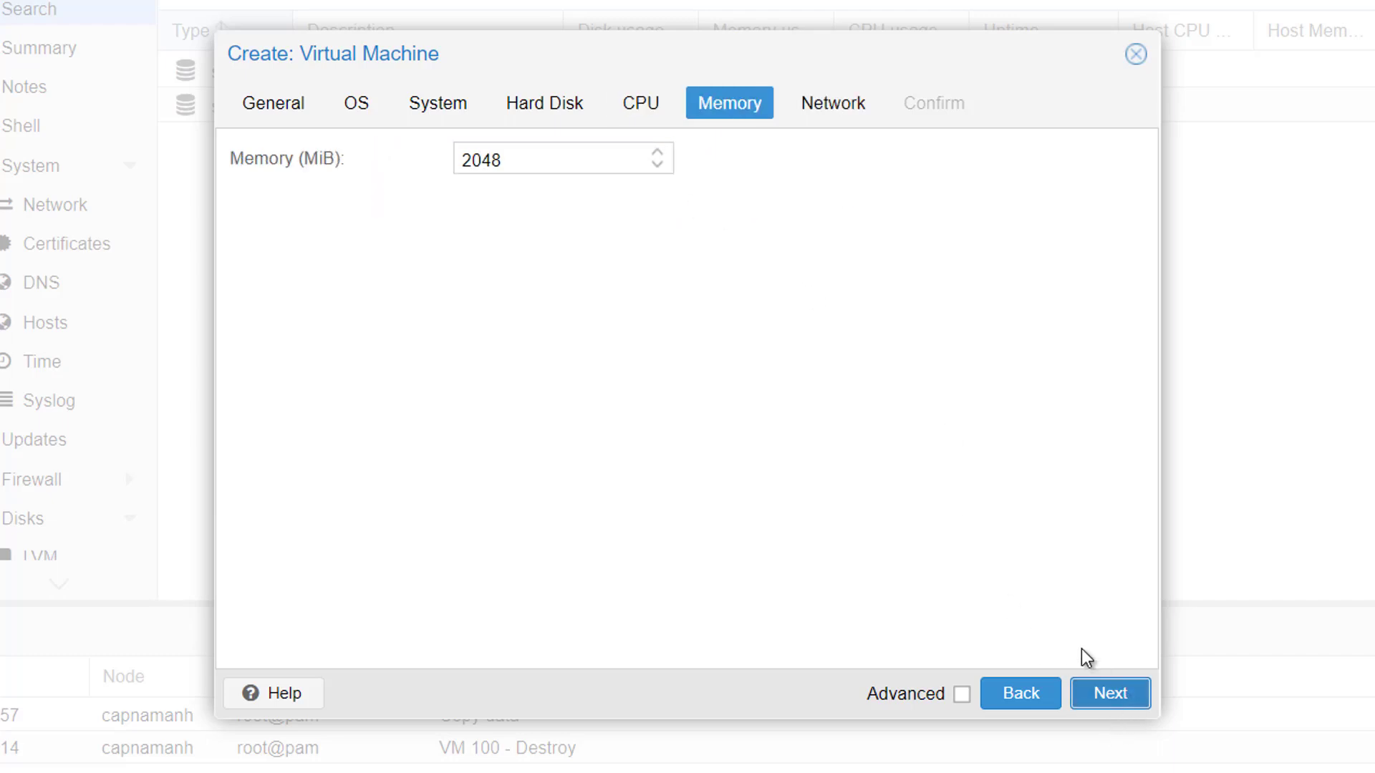
pyautogui.click(516, 159)
pyautogui.doubleClick(516, 159)
pyautogui.write('4')
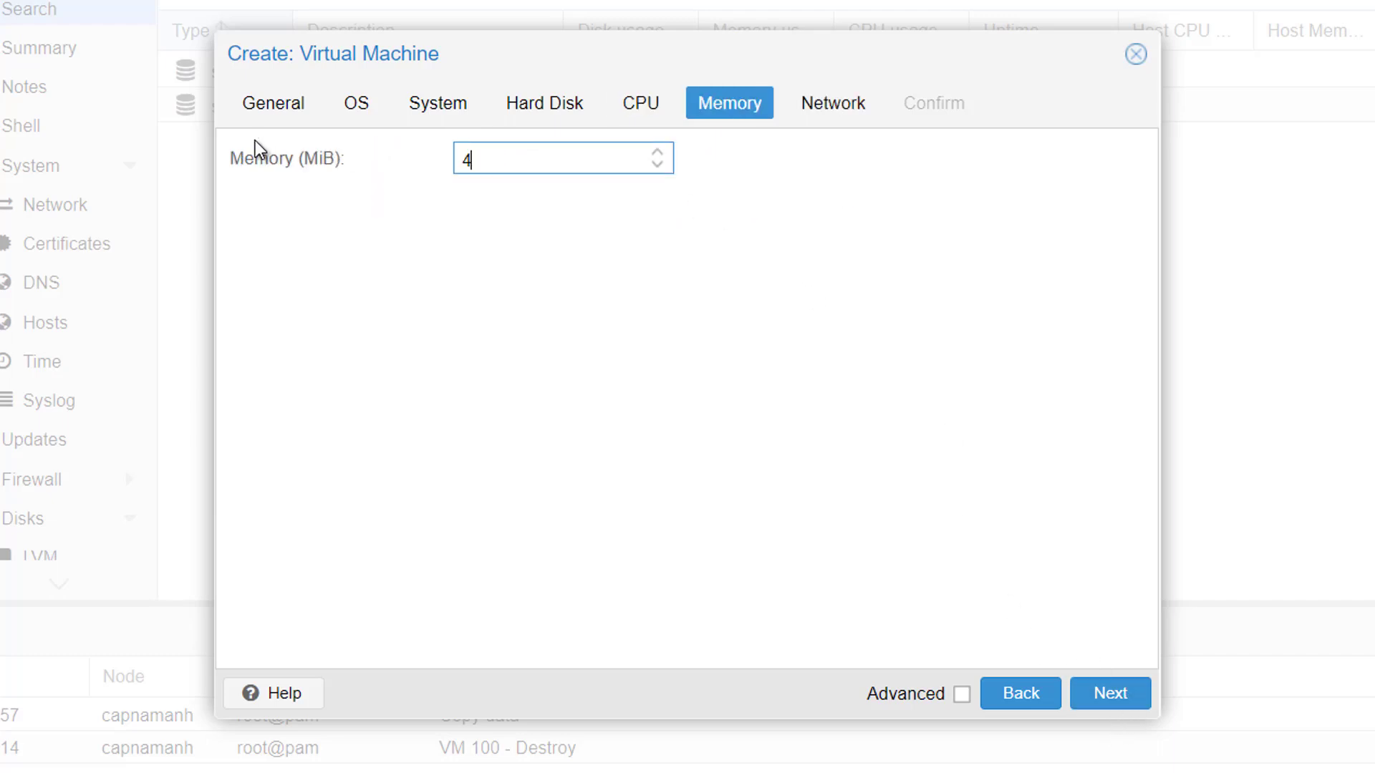
pyautogui.write('096')
pyautogui.click(1117, 701)
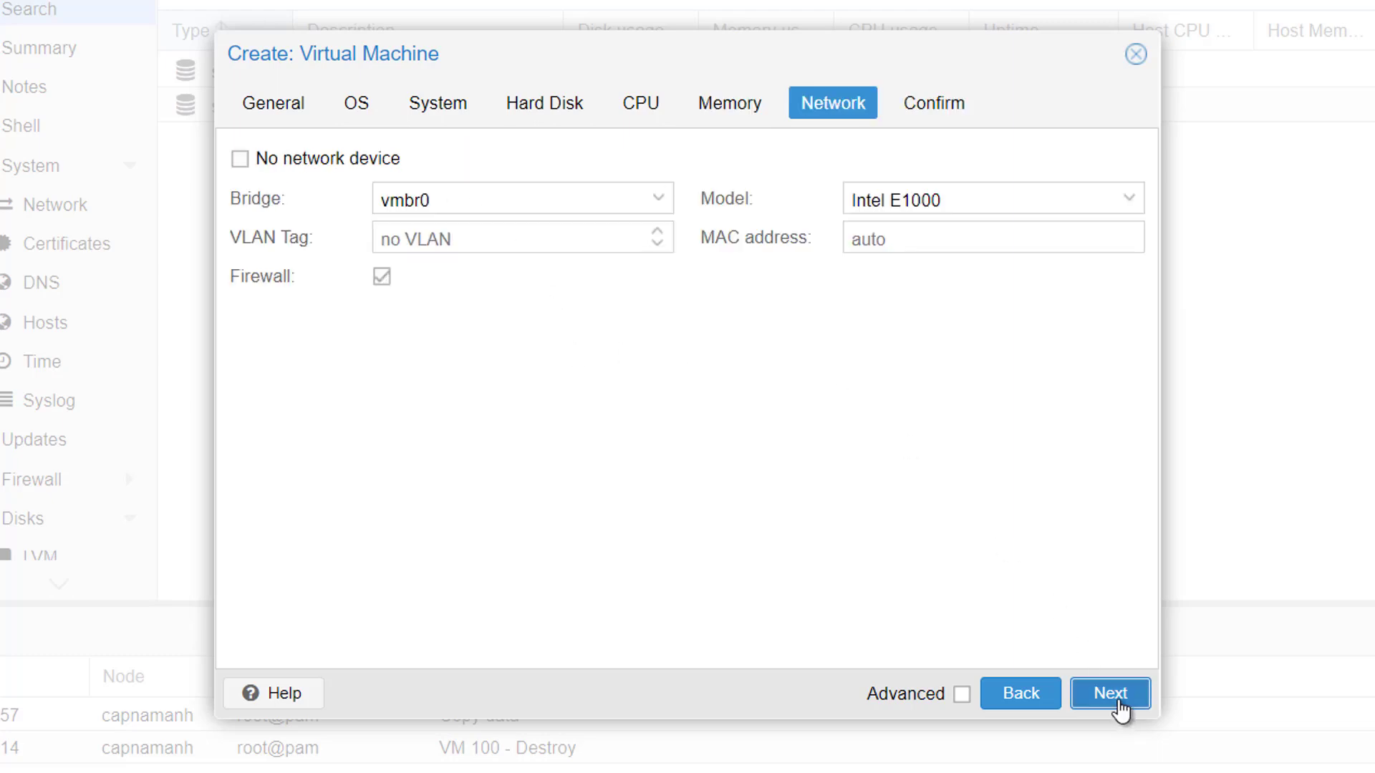
pyautogui.click(1117, 699)
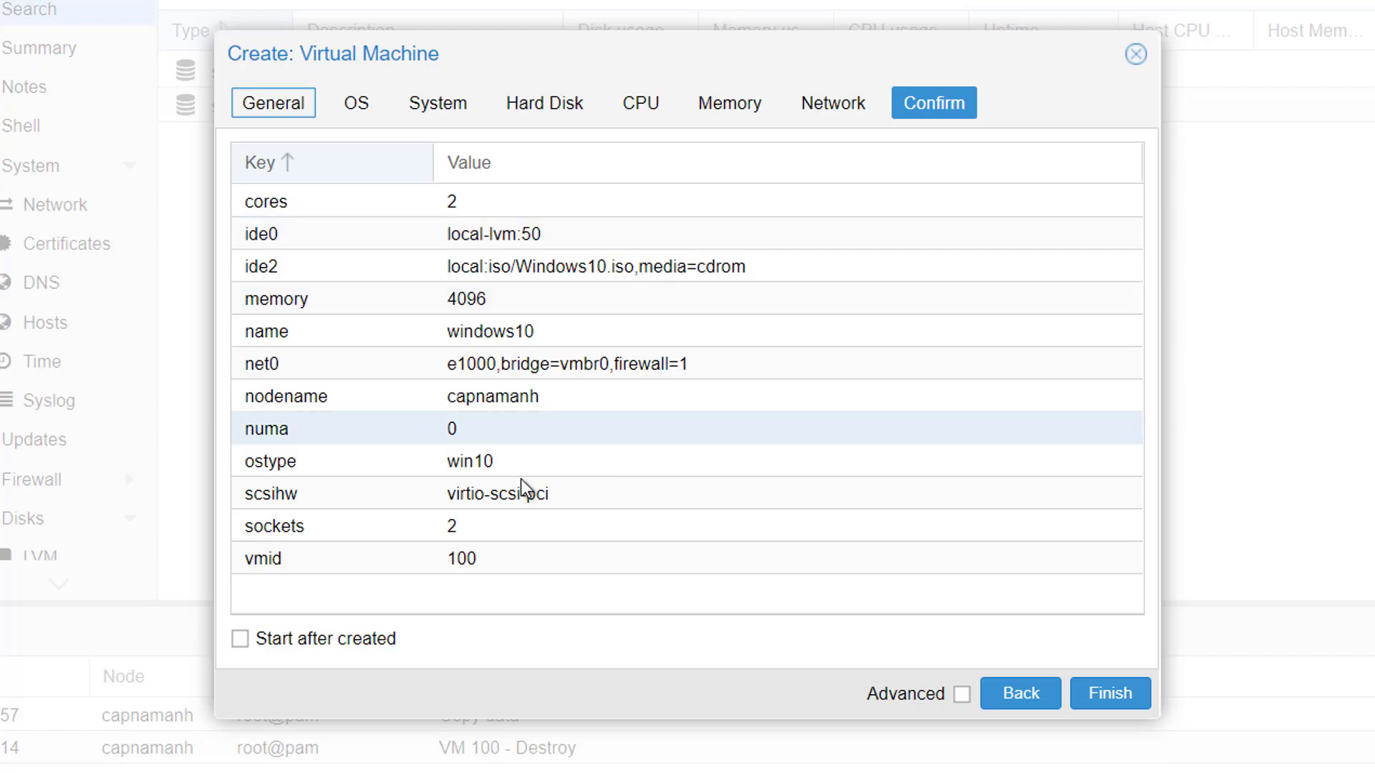
pyautogui.click(1110, 693)
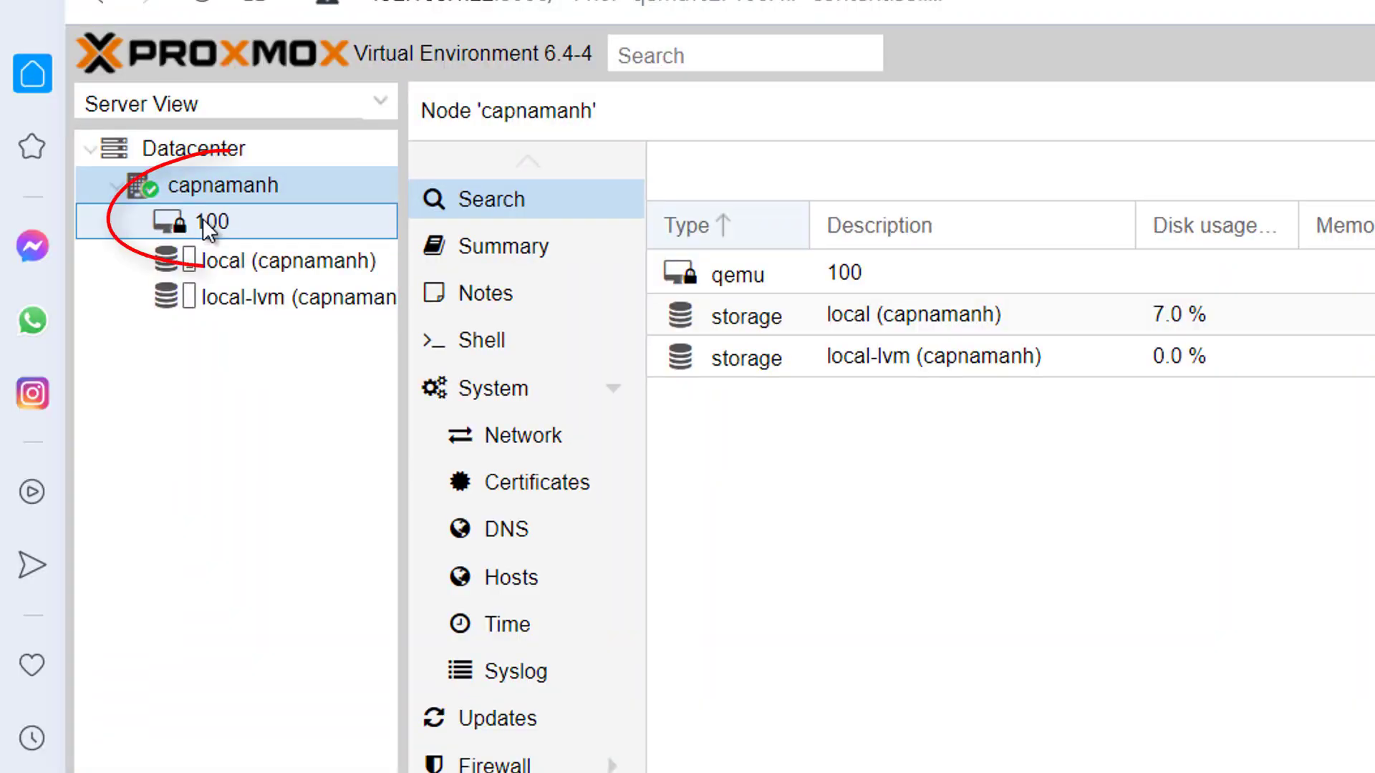
# Start VM 100 'windows10', then open its noVNC console and move the window to the right.
pyautogui.click(118, 171)
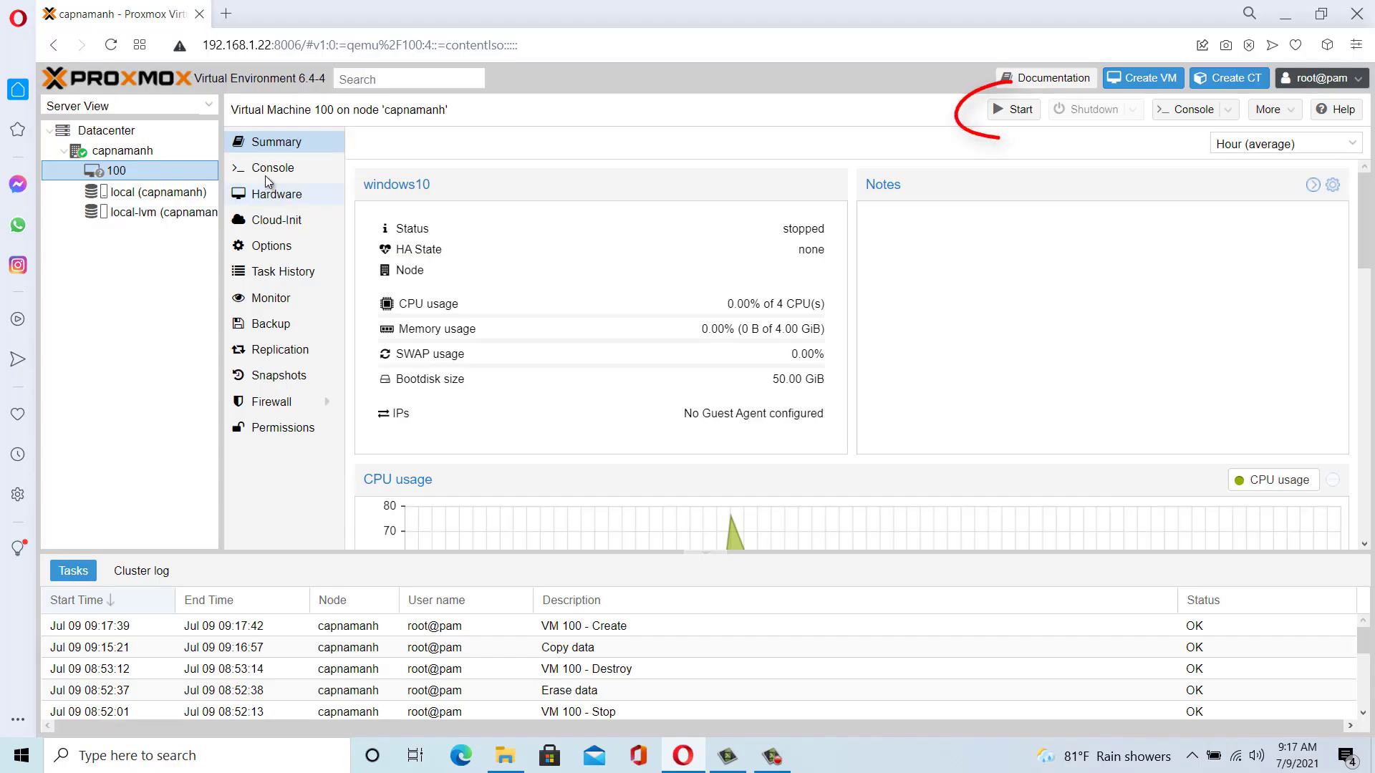
pyautogui.click(1015, 109)
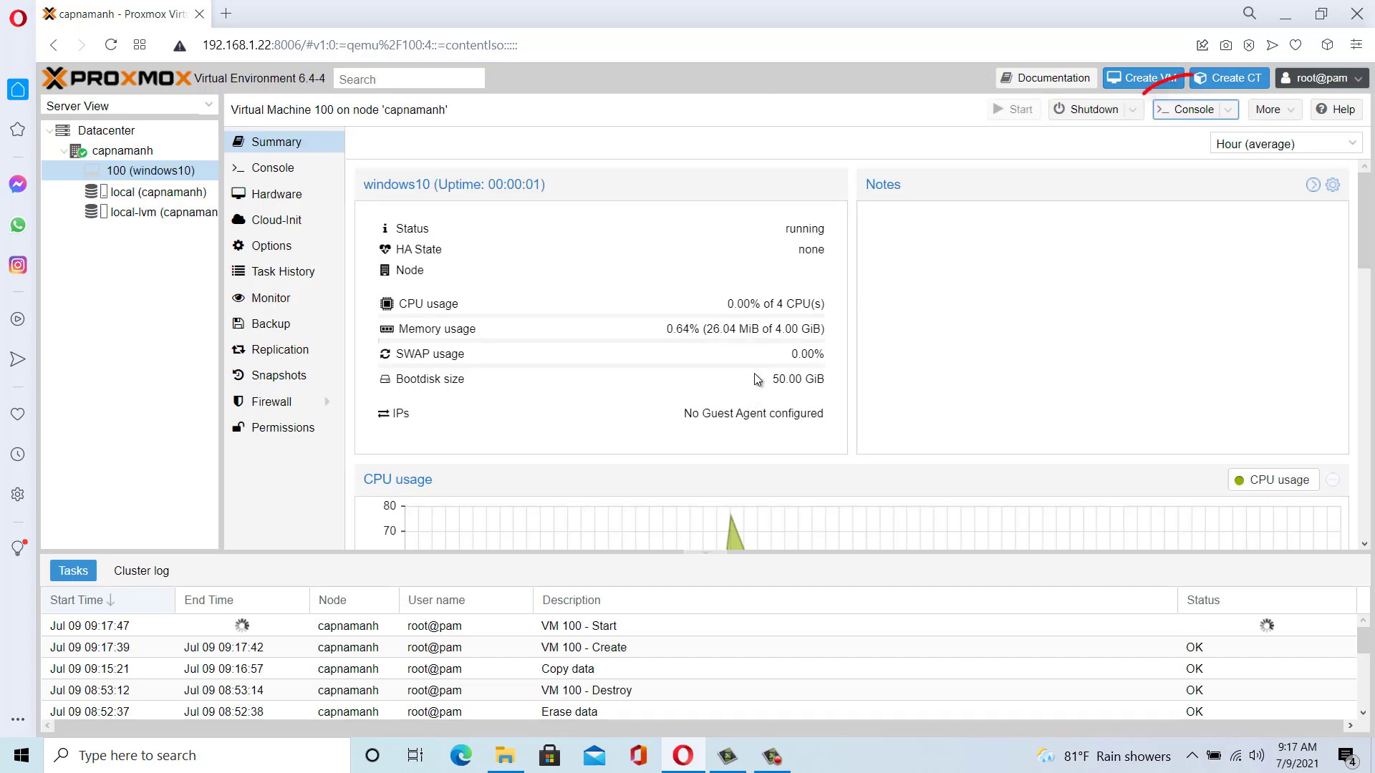
pyautogui.click(1193, 109)
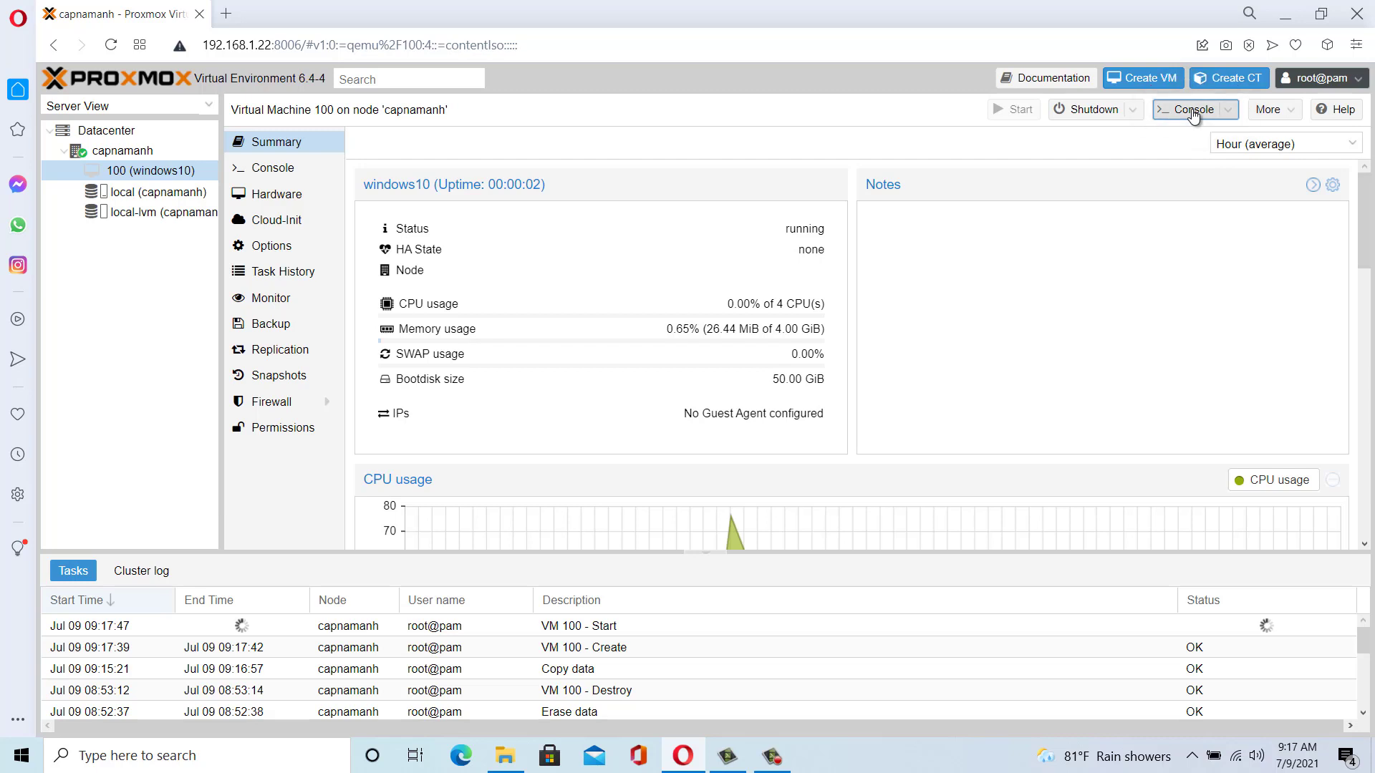
pyautogui.moveTo(322, 19); pyautogui.dragTo(994, 150)
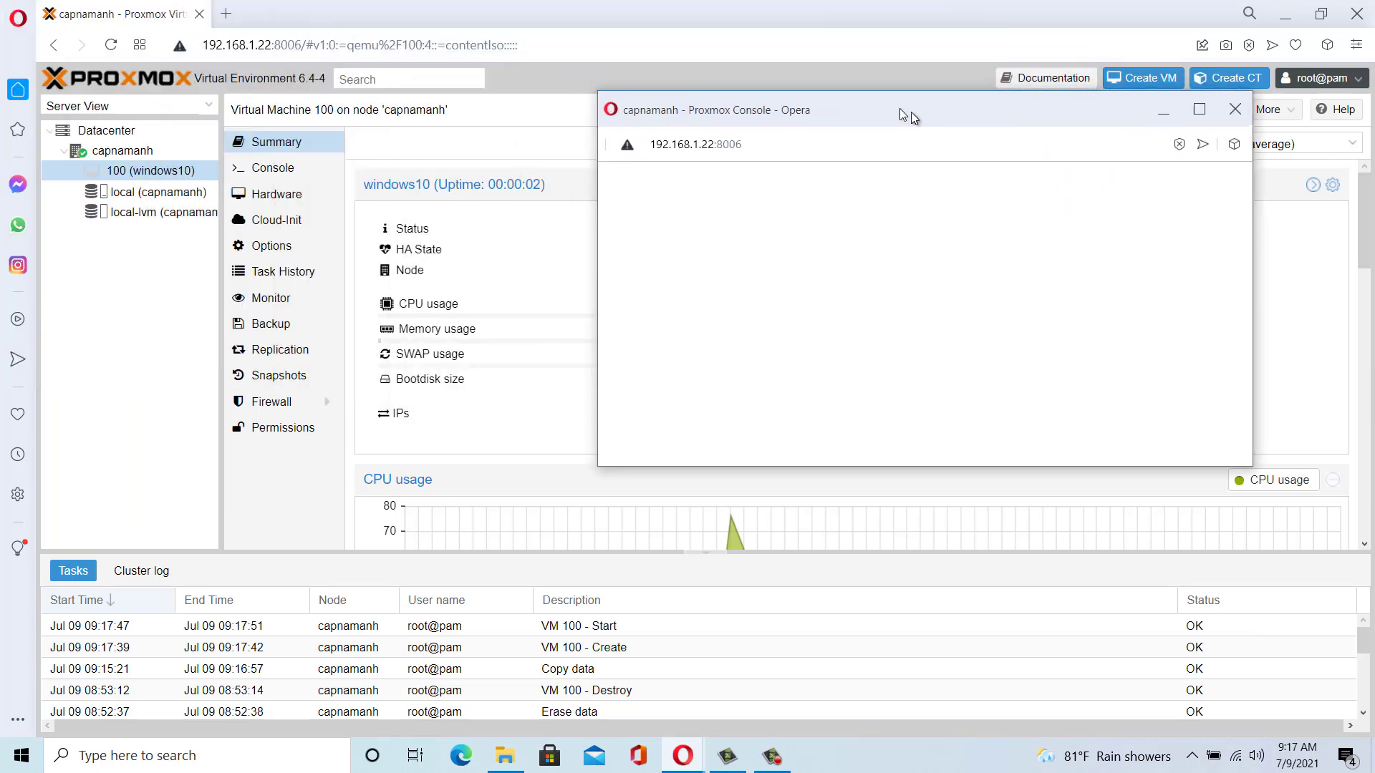